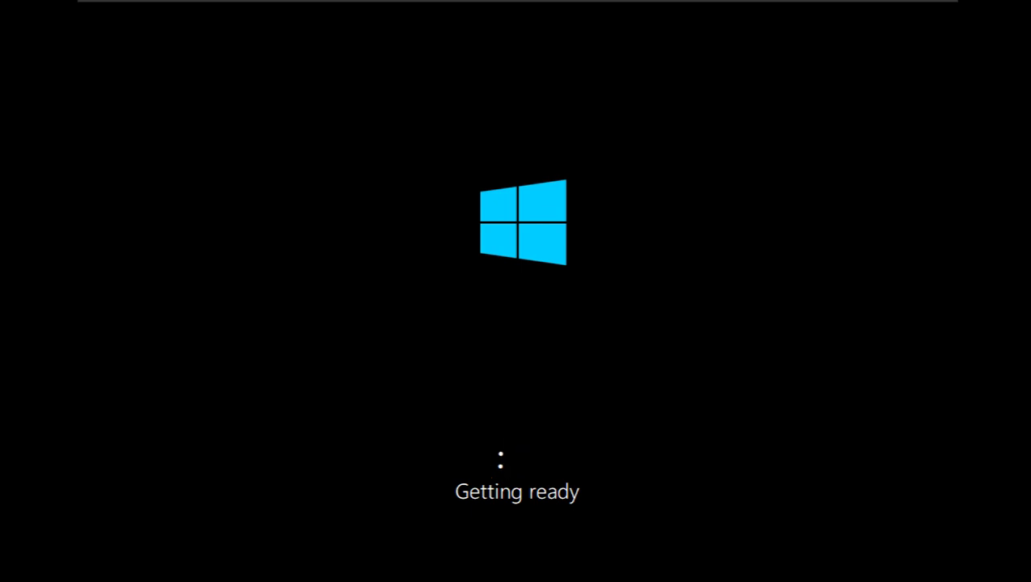
Open a command prompt during setup, run winver to check the Windows version, and close both windows.
{"action": "key", "text": "shift+F10"}
{"action": "type", "text": "winver"}
{"action": "key", "text": "Return"}
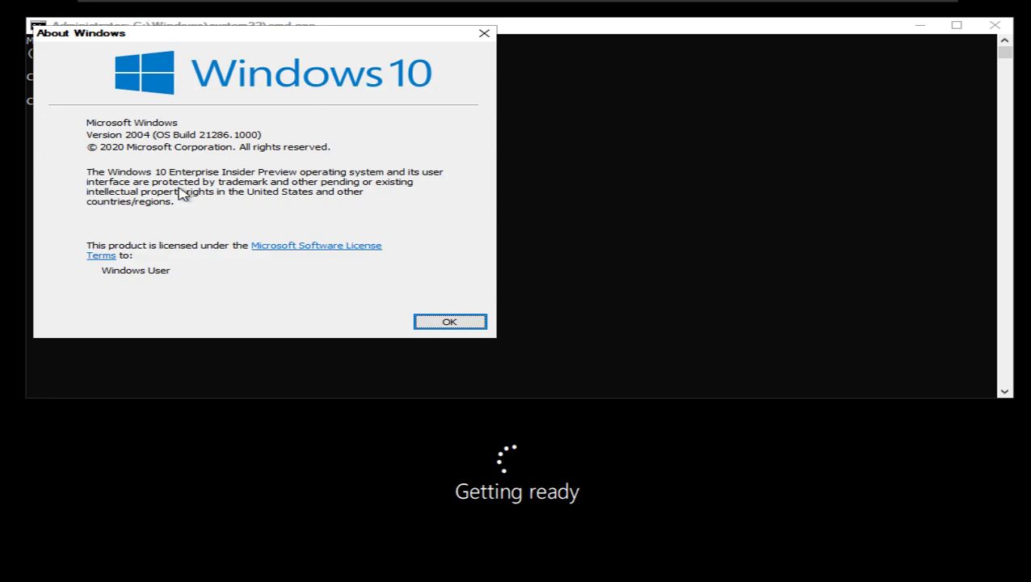
{"action": "left_click", "coordinate": [450, 321]}
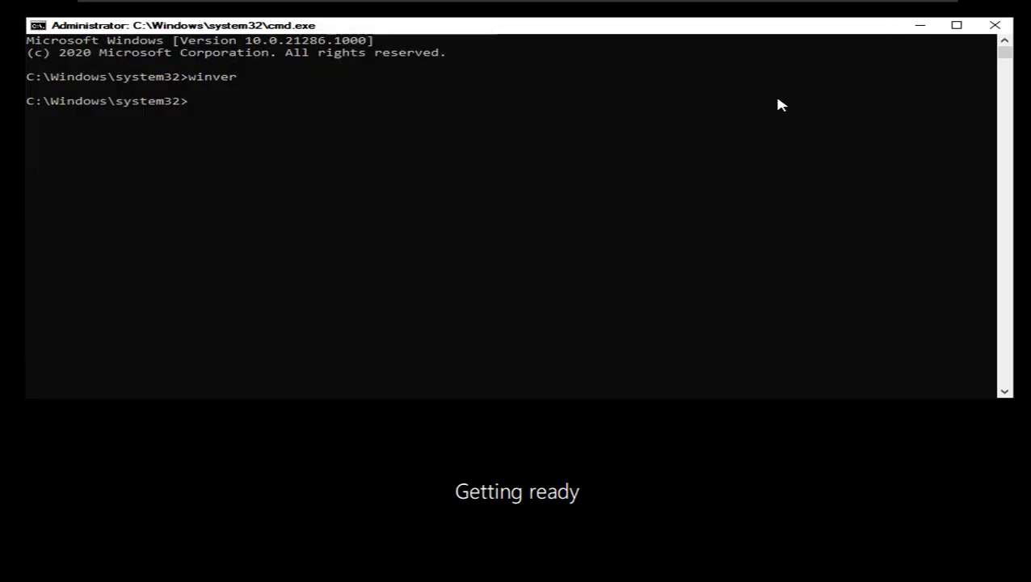
{"action": "left_click", "coordinate": [990, 31]}
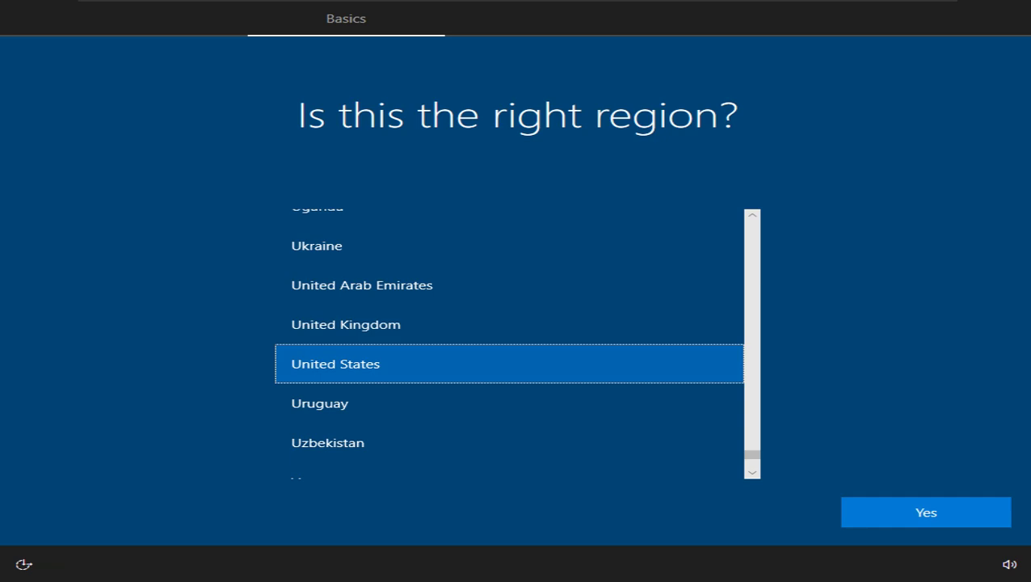
Confirm United States as the region and US as the keyboard layout, without adding a second layout.
{"action": "key", "text": "Return"}
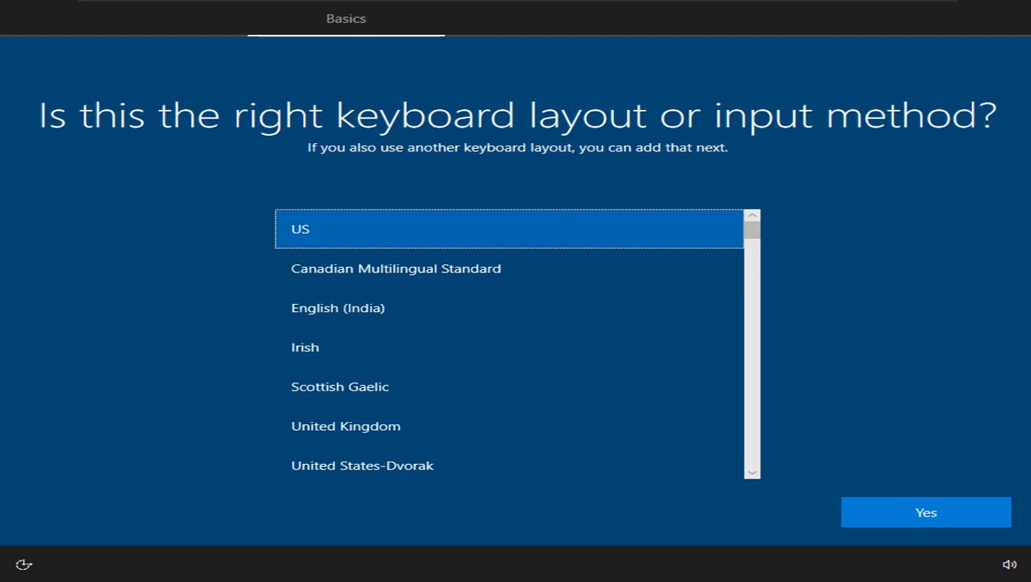
{"action": "key", "text": "Return"}
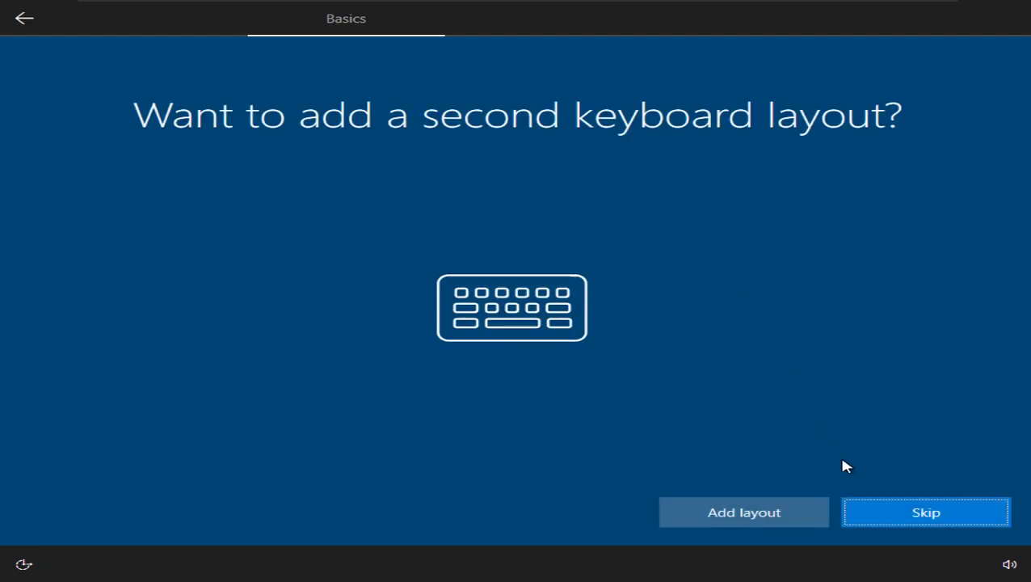
{"action": "left_click", "coordinate": [884, 501]}
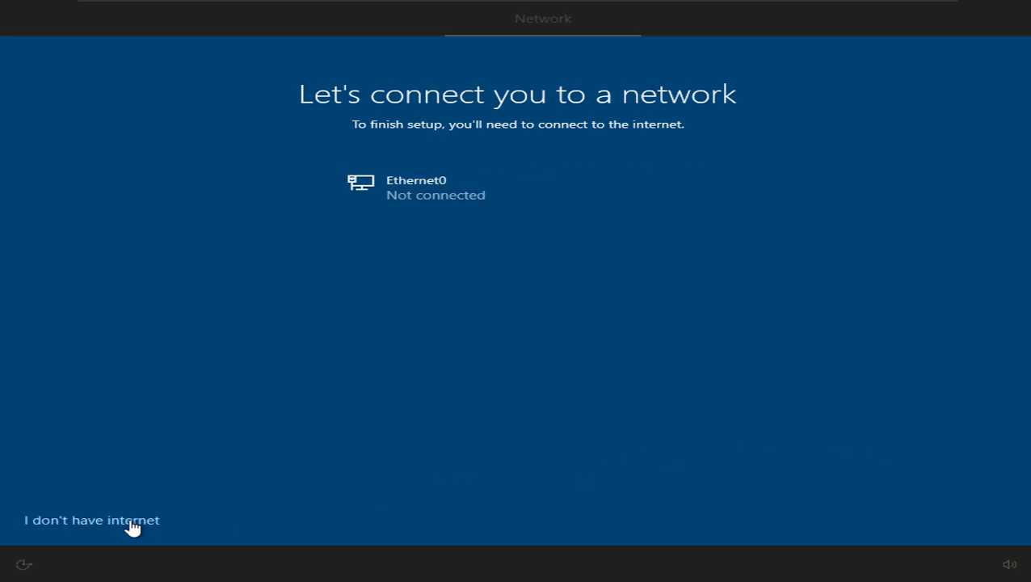
Continue setup without an internet connection and create a local account with the user name smart.
{"action": "left_click", "coordinate": [131, 522]}
{"action": "left_click", "coordinate": [126, 514]}
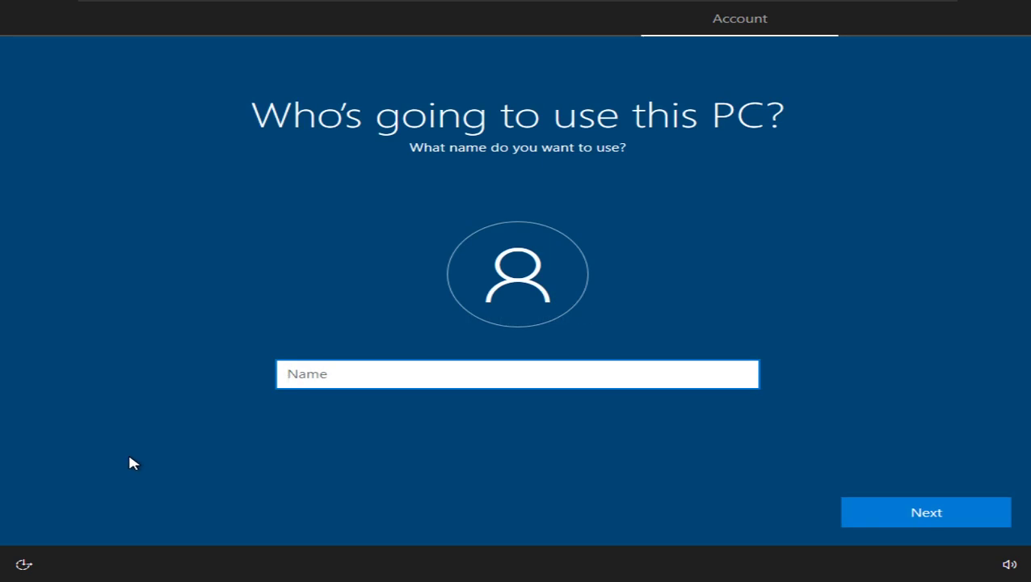
{"action": "type", "text": "smart"}
{"action": "key", "text": "Return"}
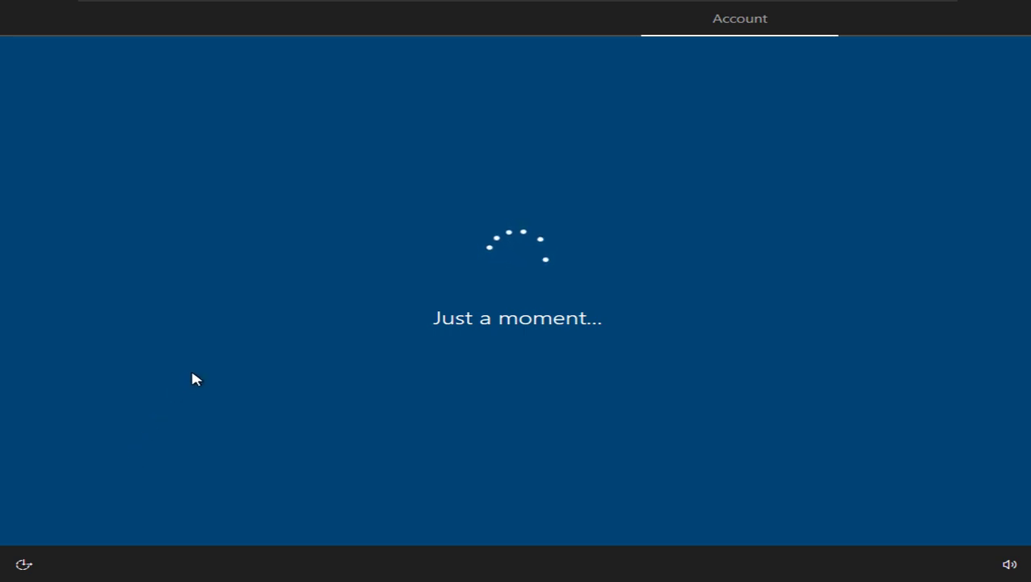
Turn off all optional privacy settings, limit diagnostic data to required only, accept them, and decline Cortana.
{"action": "left_click", "coordinate": [50, 283]}
{"action": "left_click", "coordinate": [50, 388]}
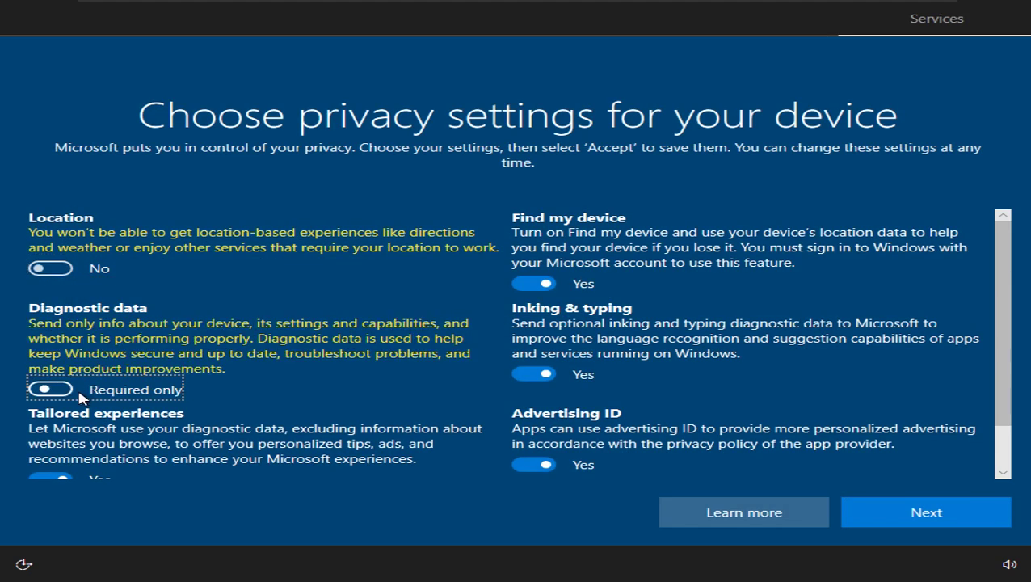
{"action": "left_click", "coordinate": [64, 475]}
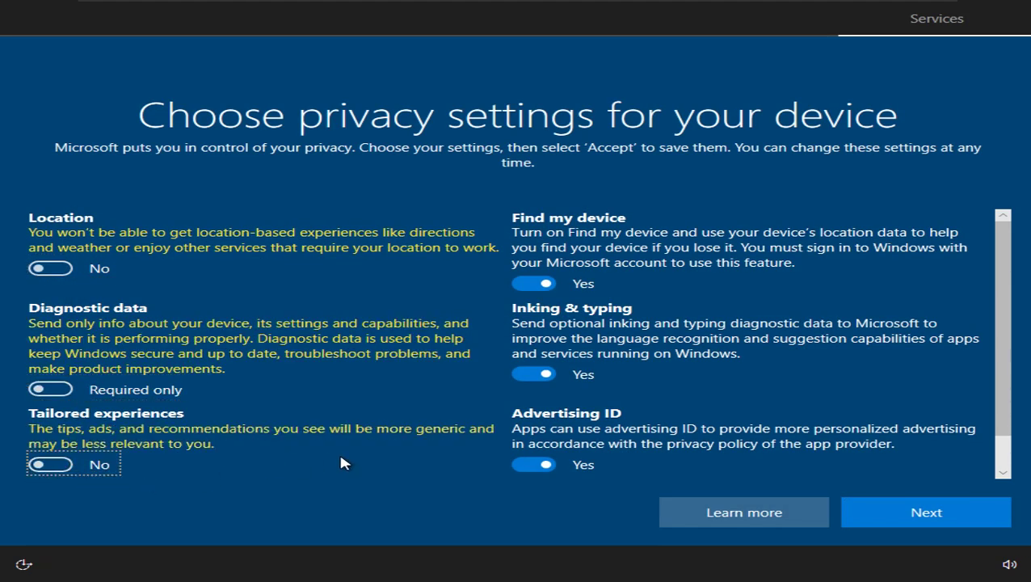
{"action": "left_click", "coordinate": [533, 464]}
{"action": "left_click", "coordinate": [533, 374]}
{"action": "left_click", "coordinate": [533, 283]}
{"action": "left_click", "coordinate": [907, 511]}
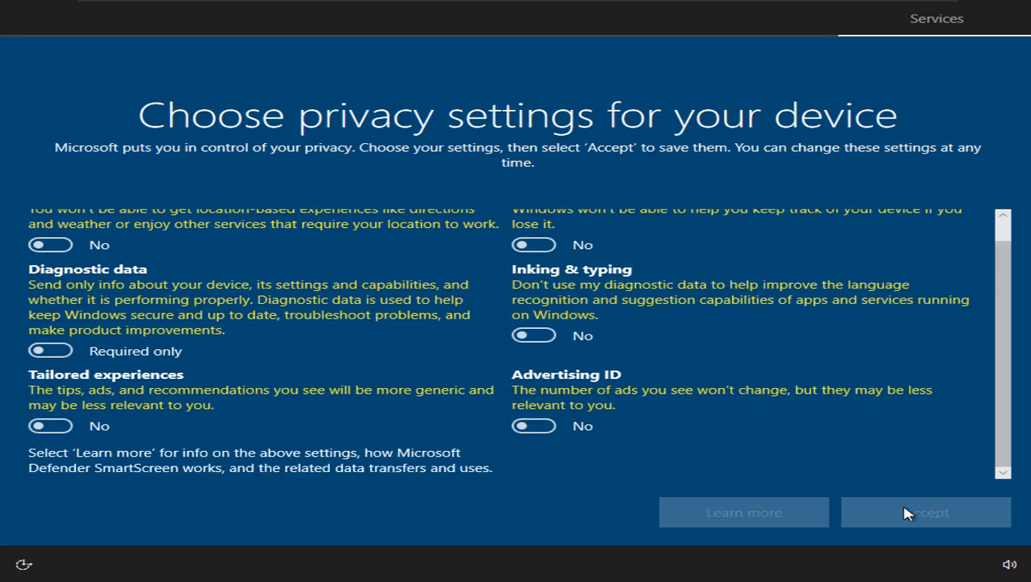
{"action": "left_click", "coordinate": [882, 516]}
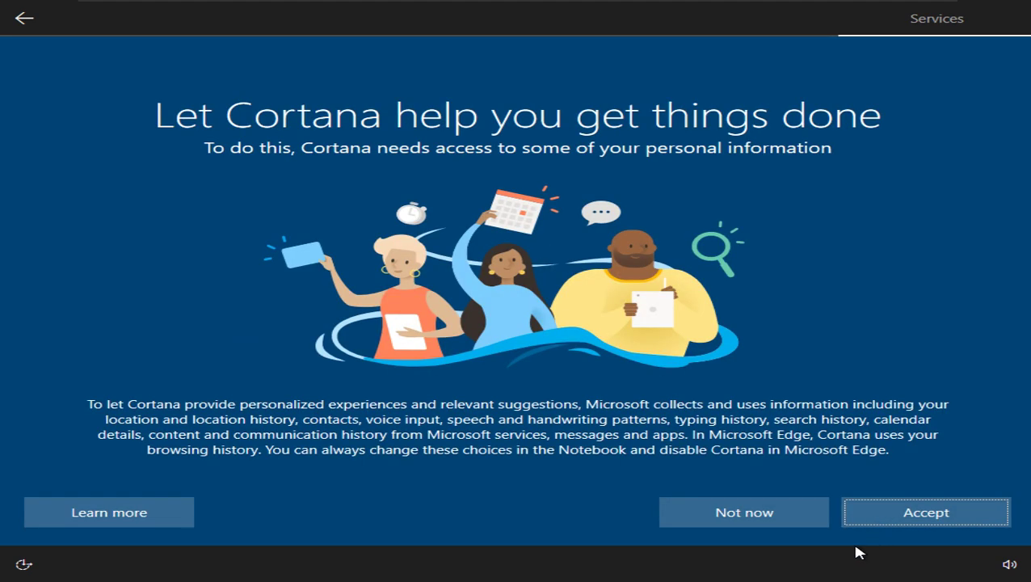
{"action": "left_click", "coordinate": [817, 523]}
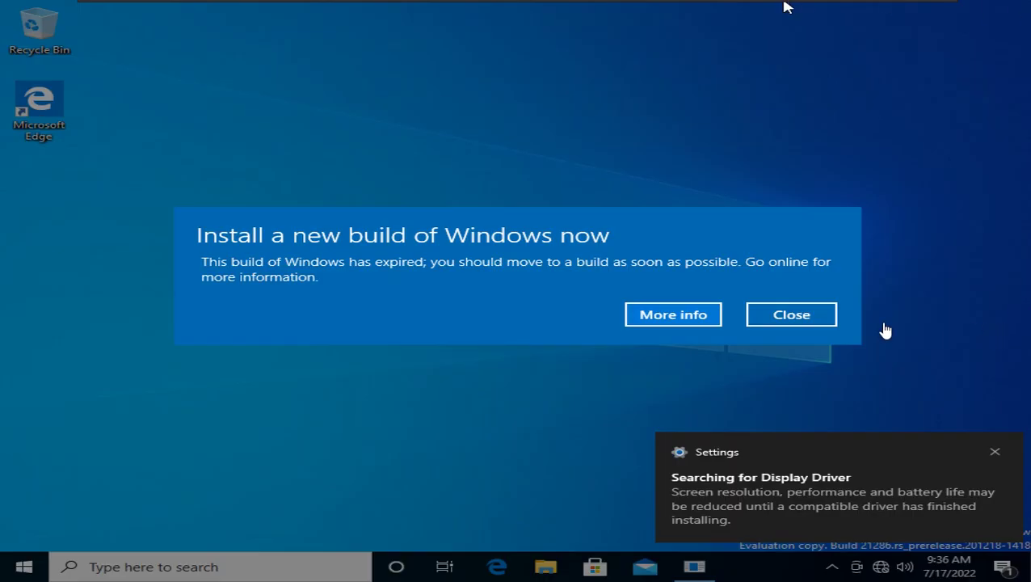
Dismiss the notice about installing a new Windows build and allow User OOBE Create Elevated Object Server to make changes.
{"action": "left_click", "coordinate": [800, 314]}
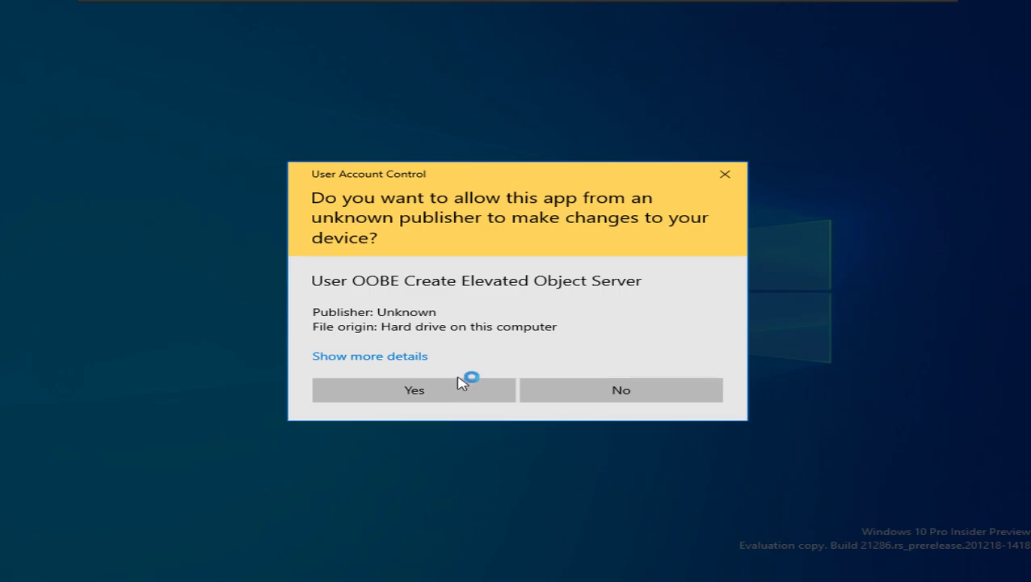
{"action": "left_click", "coordinate": [467, 387]}
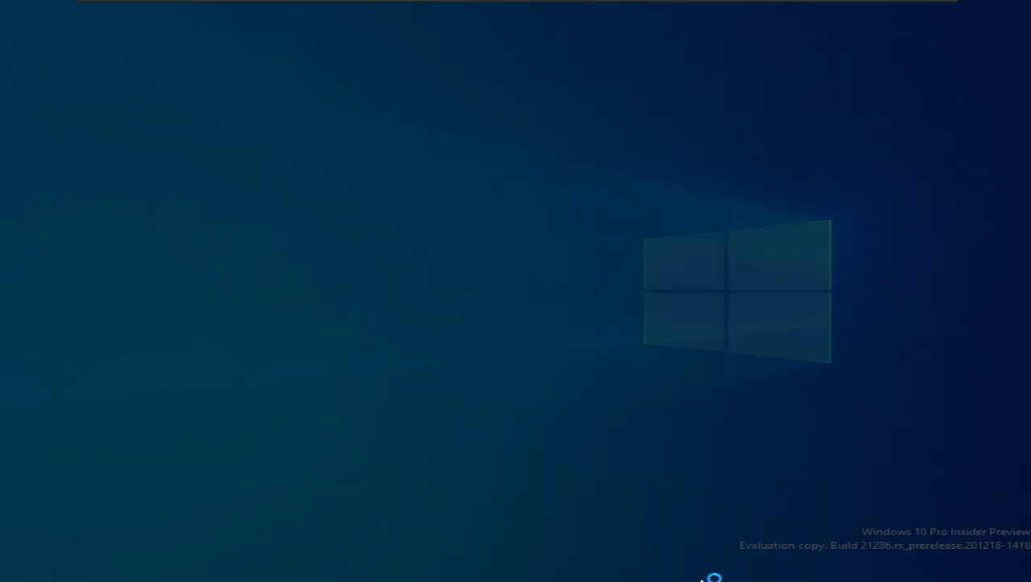
{"action": "left_click", "coordinate": [451, 401]}
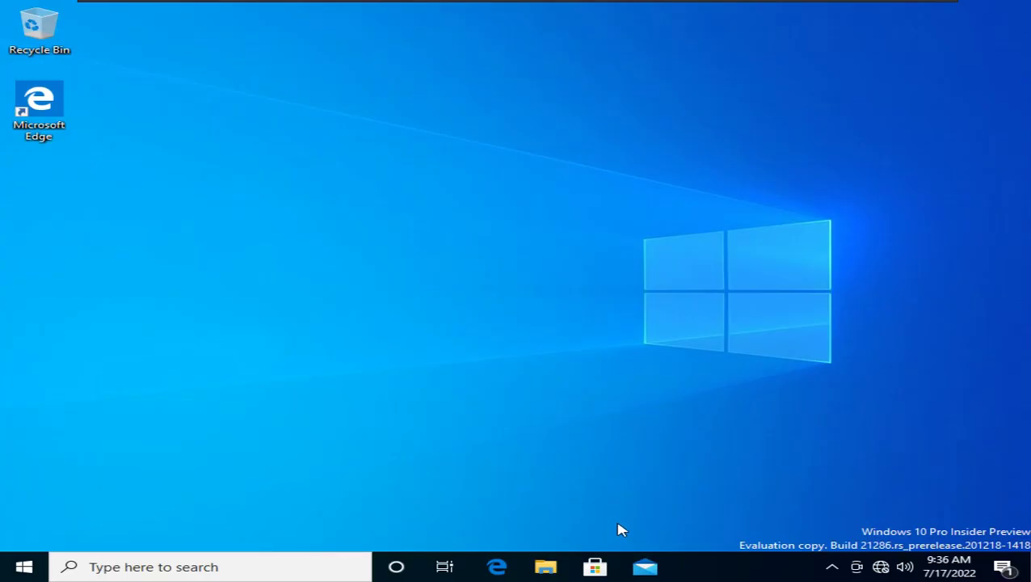
Hide the Cortana button from the taskbar.
{"action": "right_click", "coordinate": [710, 573]}
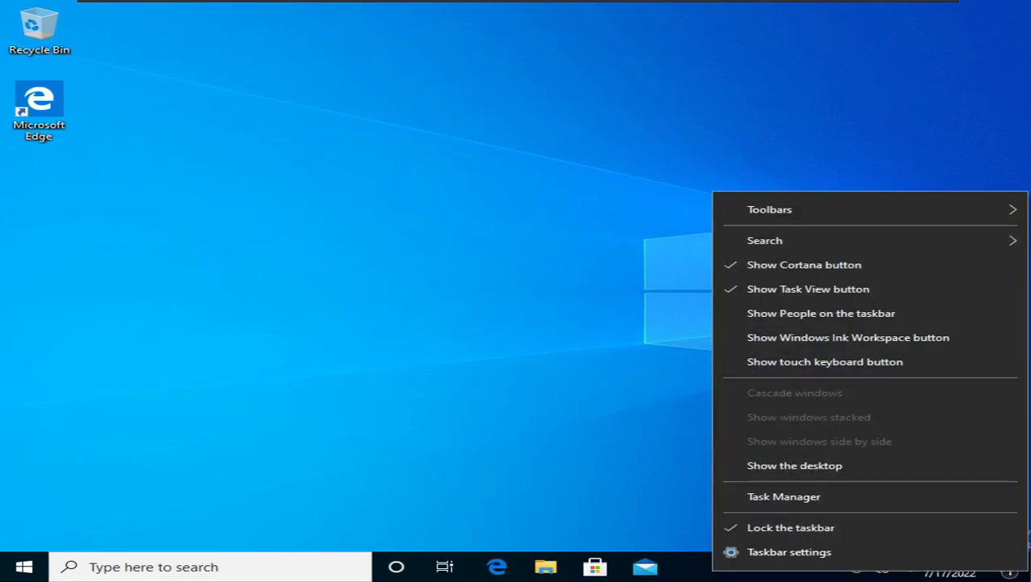
{"action": "left_click", "coordinate": [753, 277]}
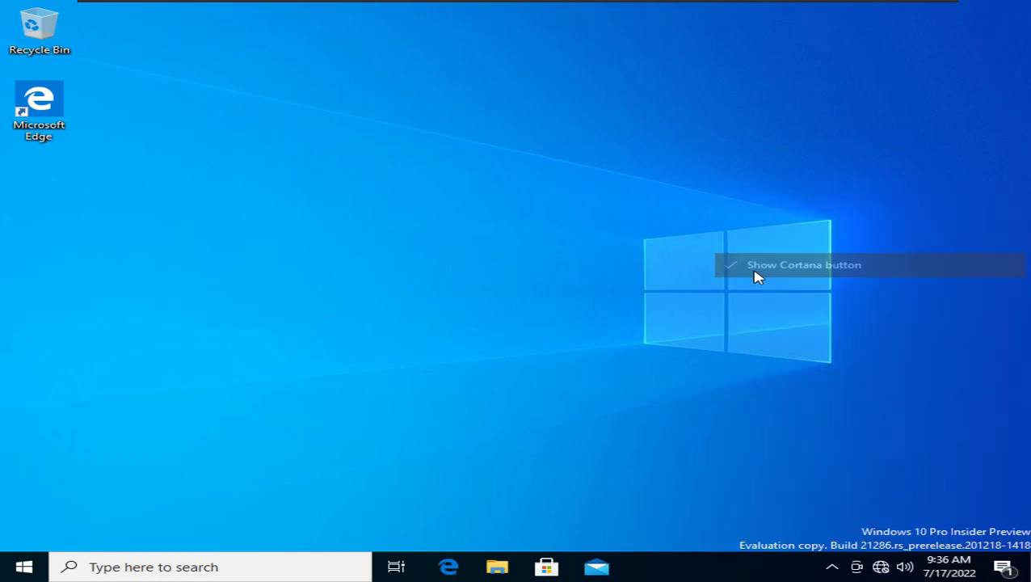
{"action": "right_click", "coordinate": [612, 305]}
{"action": "left_click", "coordinate": [650, 446]}
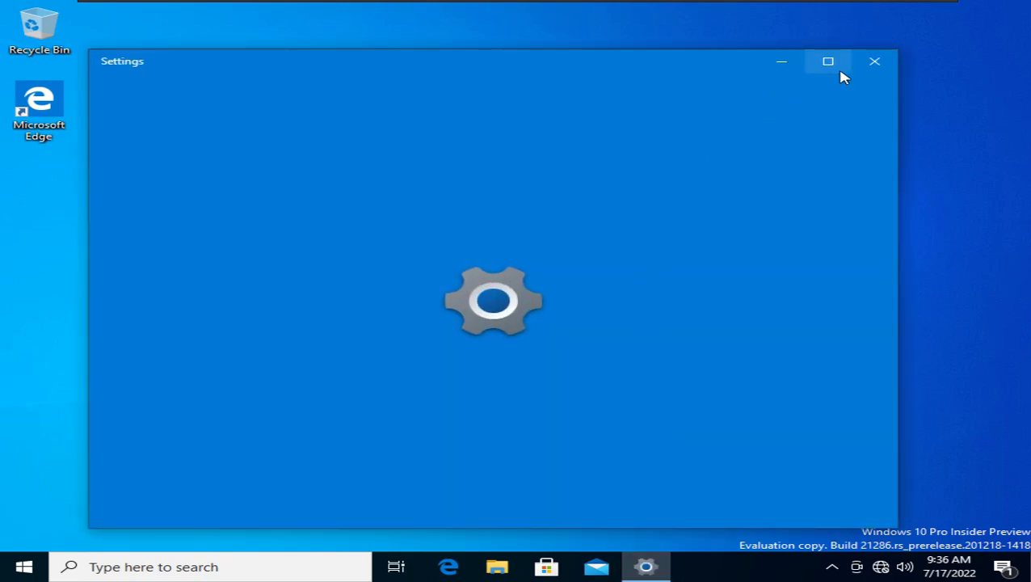
{"action": "left_click", "coordinate": [829, 63]}
{"action": "left_click", "coordinate": [1012, 11]}
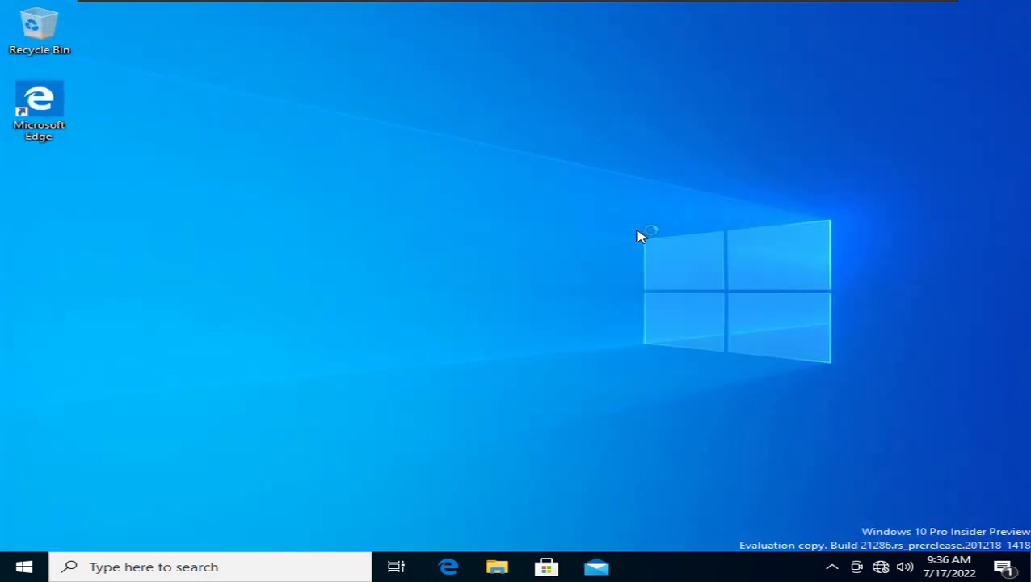
Open the display settings from the desktop and show the contents of the VMware Tools DVD drive in File Explorer.
{"action": "right_click", "coordinate": [556, 158]}
{"action": "left_click", "coordinate": [594, 280]}
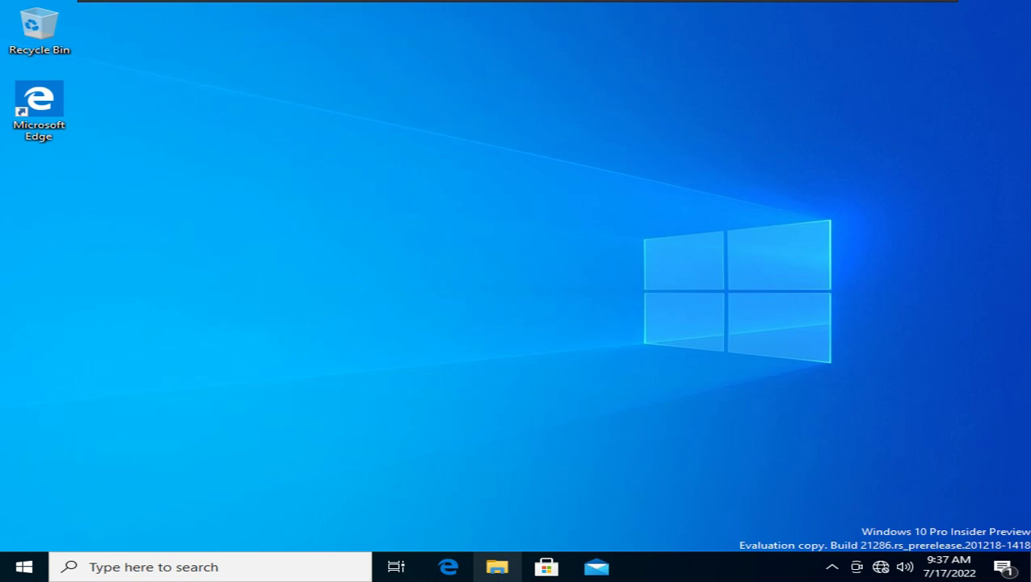
{"action": "left_click", "coordinate": [497, 567]}
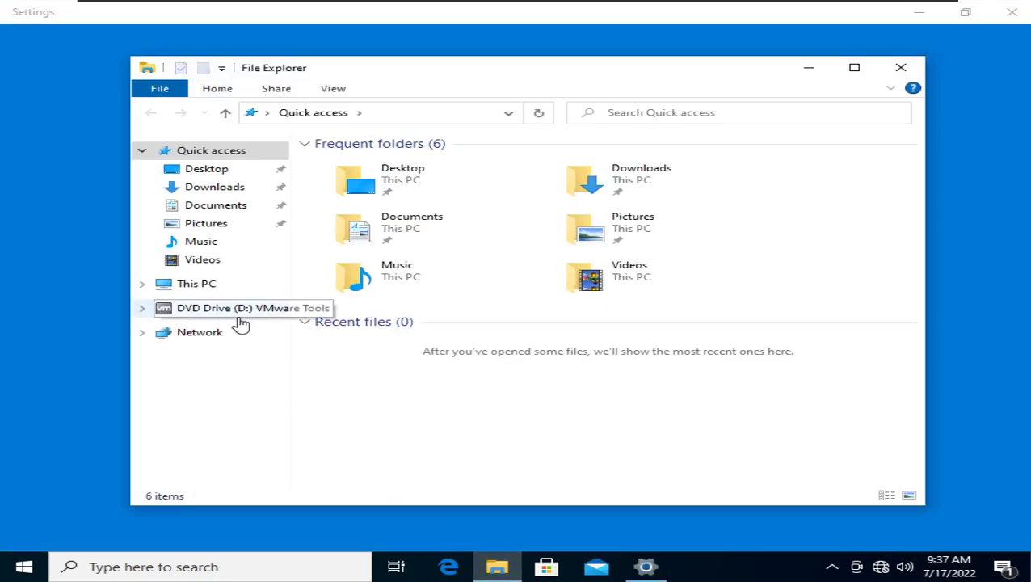
{"action": "left_click", "coordinate": [240, 313]}
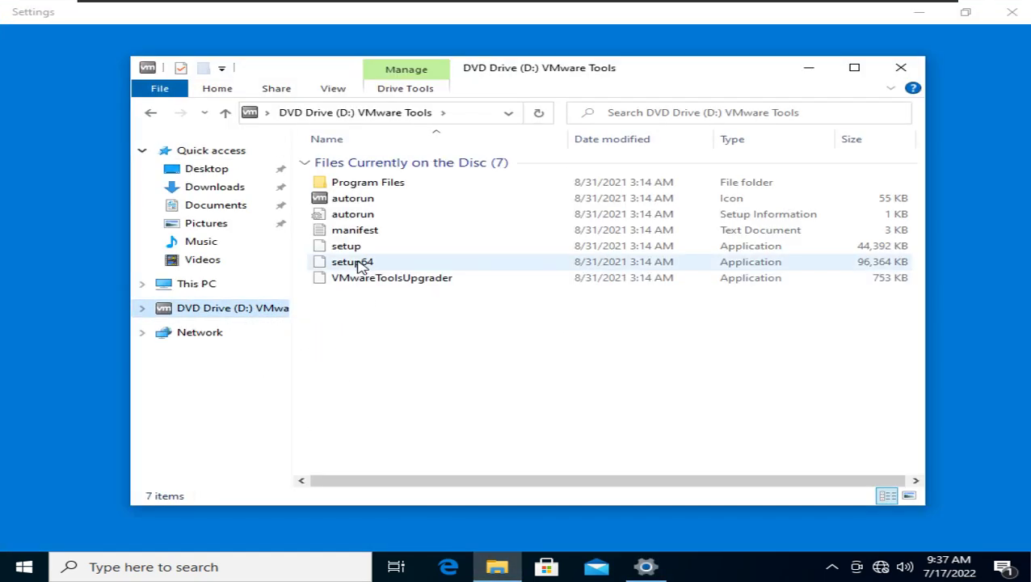
Set the display resolution to 1366 × 768, keep the change, and close Settings.
{"action": "left_click", "coordinate": [432, 548]}
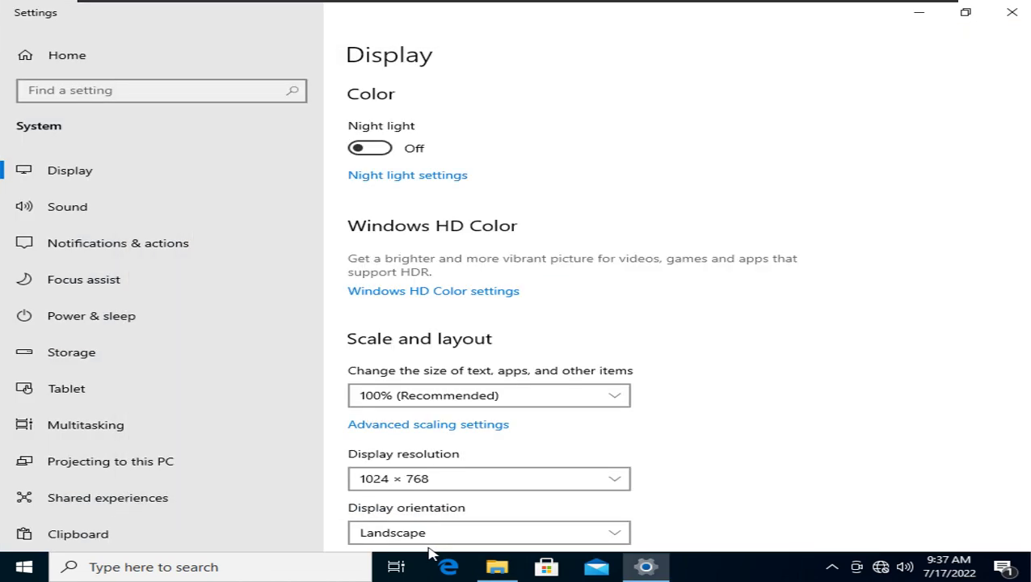
{"action": "left_click", "coordinate": [415, 485]}
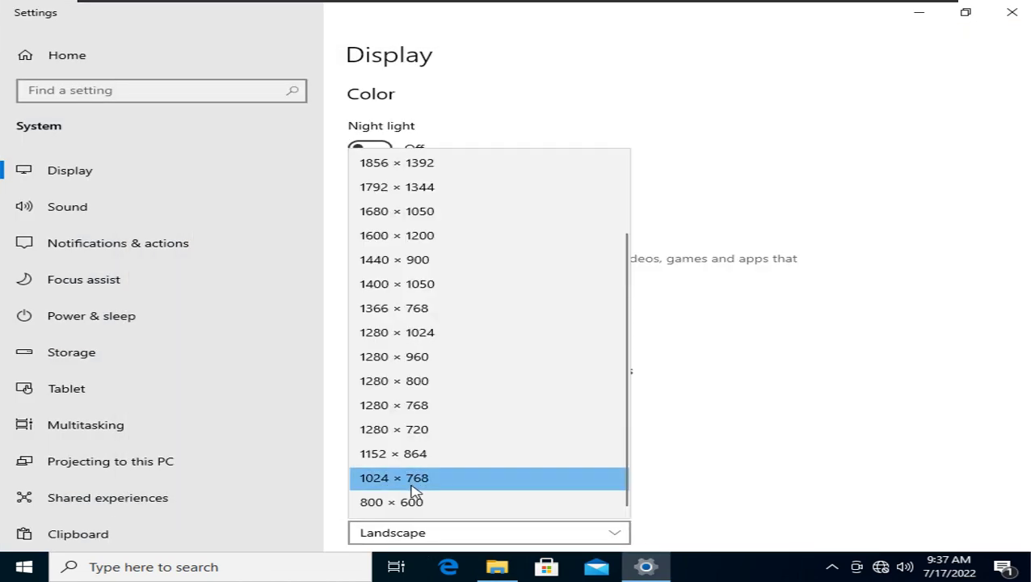
{"action": "left_click", "coordinate": [414, 316]}
{"action": "left_click", "coordinate": [598, 312]}
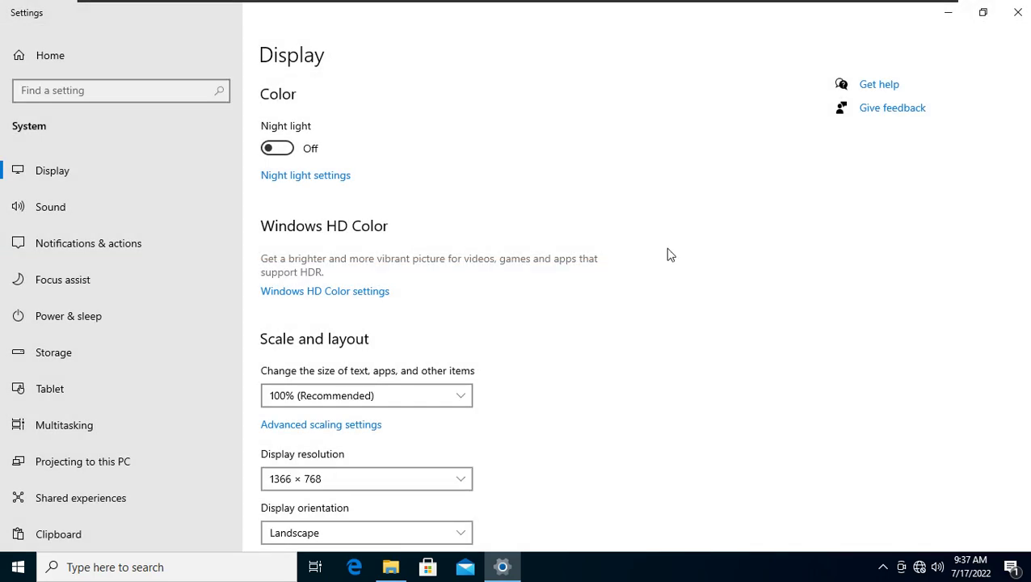
{"action": "left_click", "coordinate": [1017, 12]}
{"action": "left_click", "coordinate": [18, 567]}
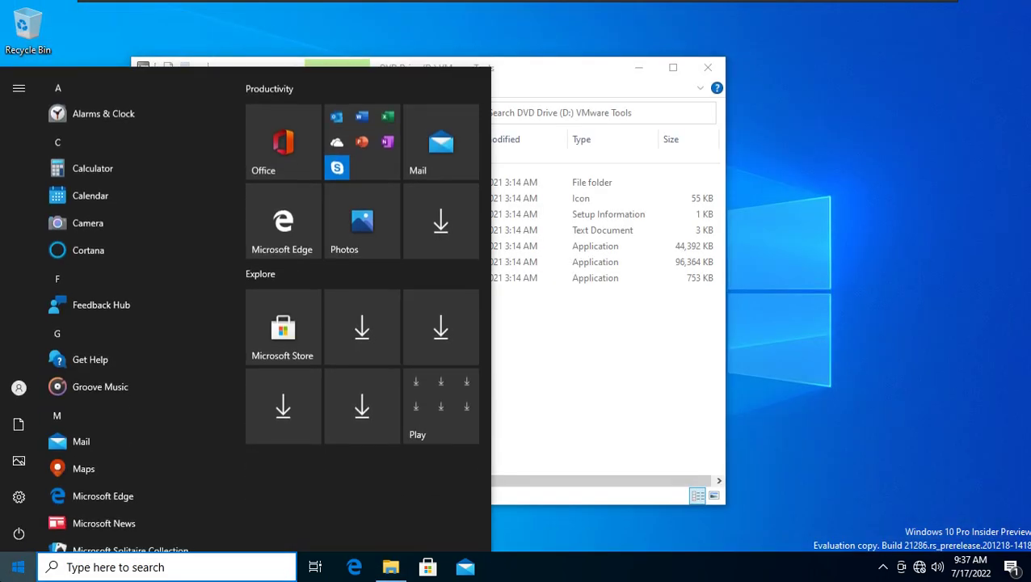
{"action": "key", "text": "super"}
{"action": "key", "text": "super"}
{"action": "key", "text": "super"}
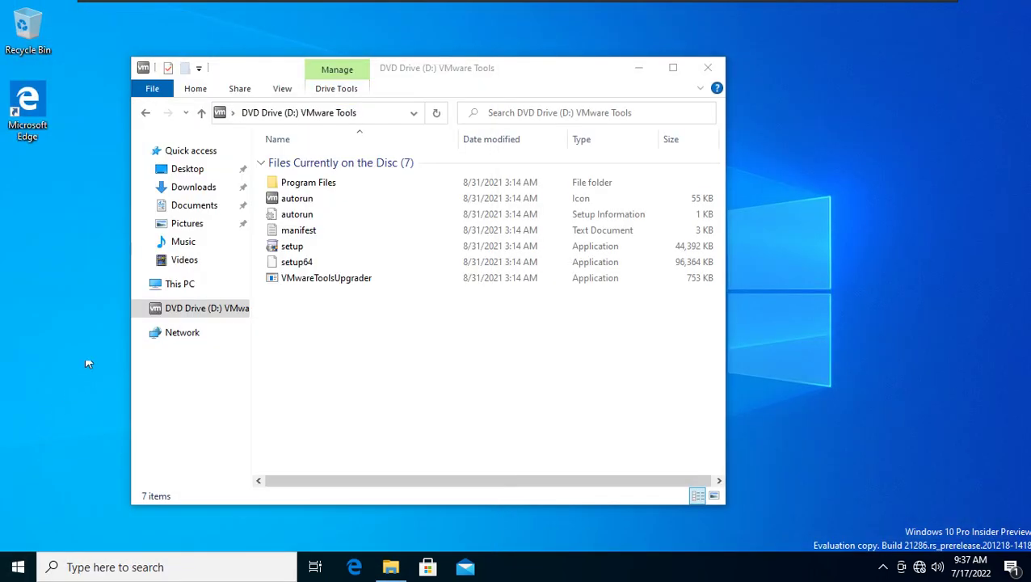
Run setup64 from the VMware Tools disc, allow it to make changes, and close File Explorer.
{"action": "double_click", "coordinate": [336, 262]}
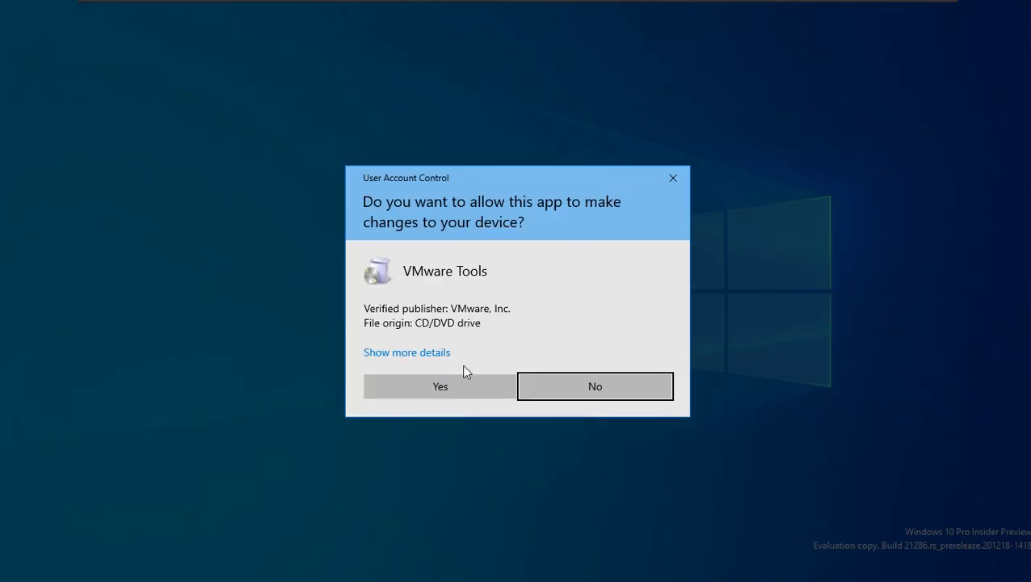
{"action": "left_click", "coordinate": [452, 385]}
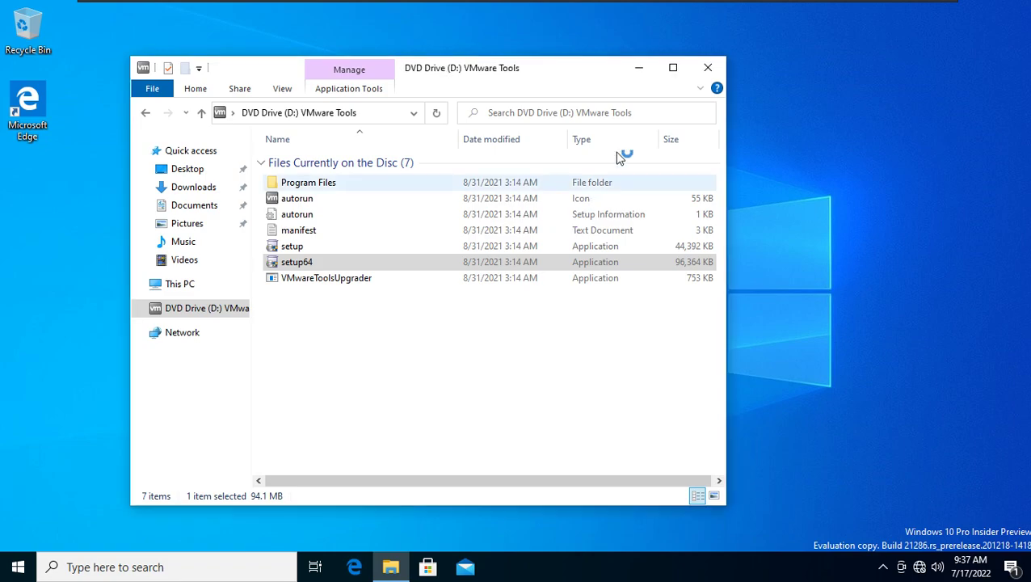
{"action": "left_click", "coordinate": [707, 67]}
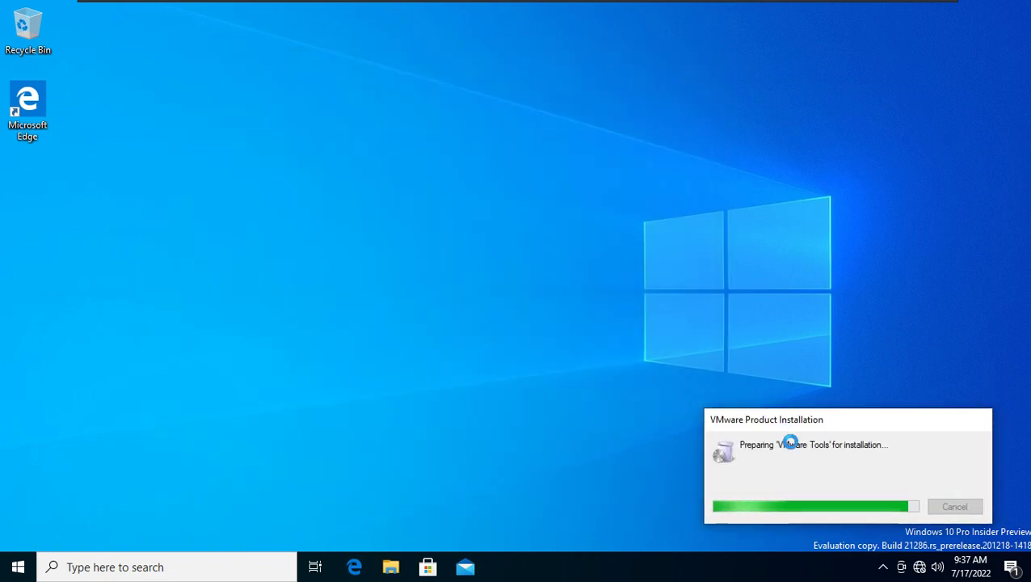
{"action": "left_click_drag", "start_coordinate": [778, 428], "coordinate": [691, 380]}
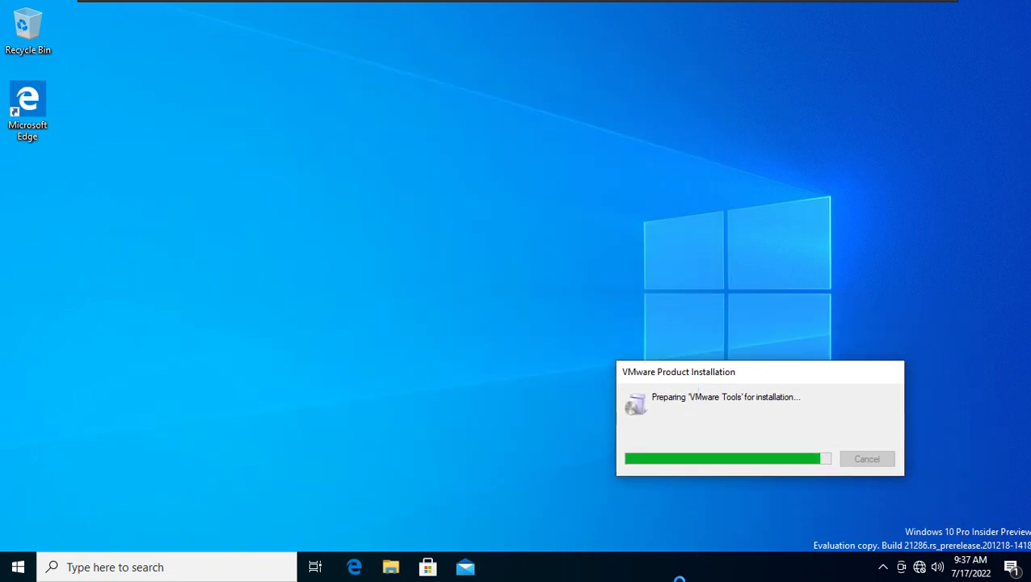
Run winver to check the Windows version and build, and close the About Windows dialog.
{"action": "right_click", "coordinate": [679, 577]}
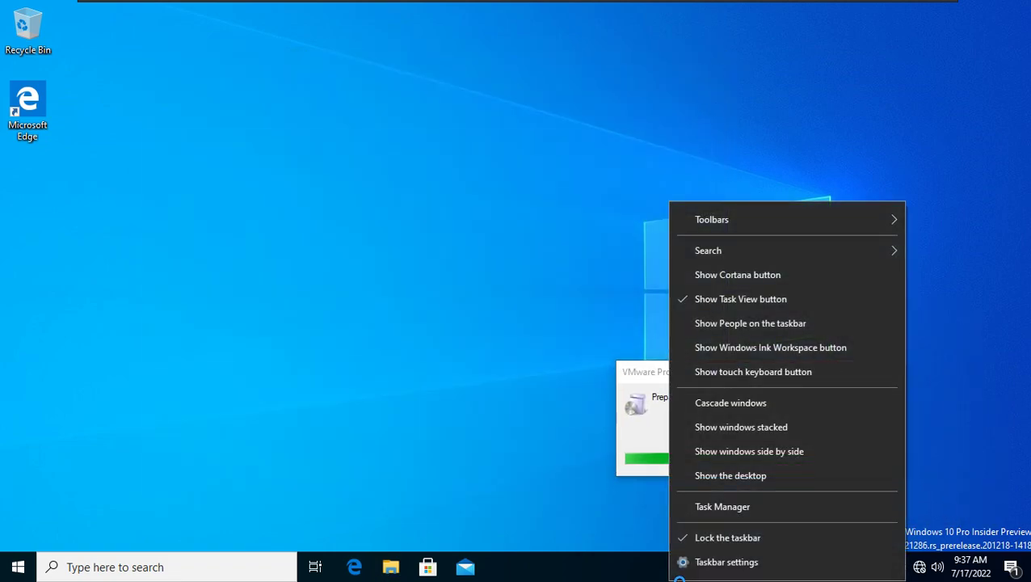
{"action": "left_click", "coordinate": [201, 575]}
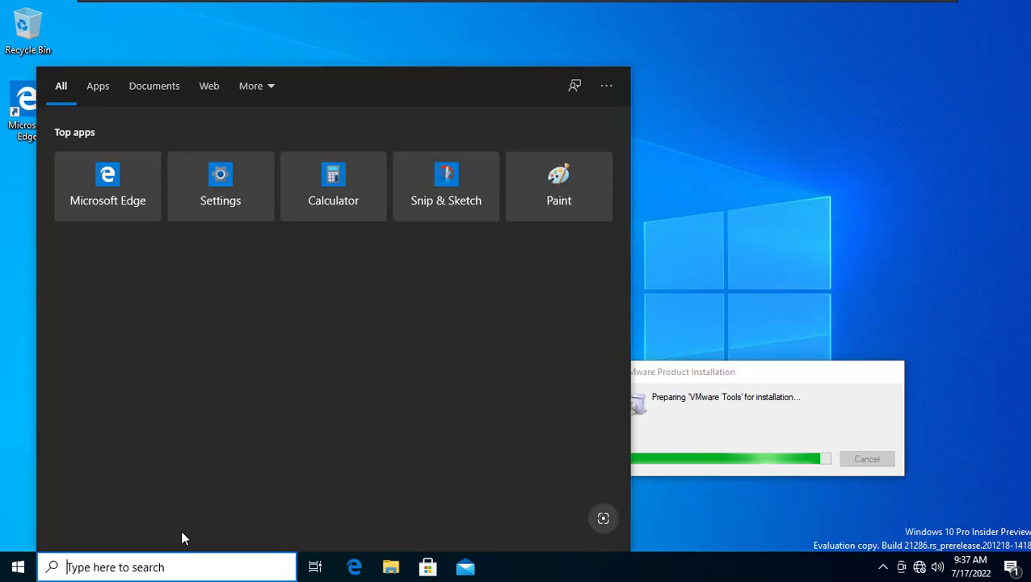
{"action": "type", "text": "w"}
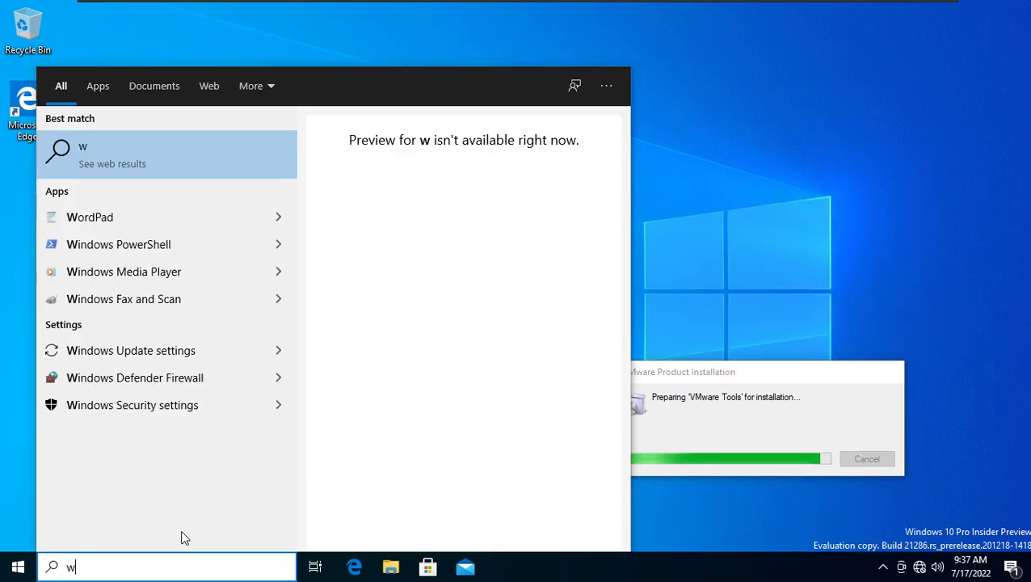
{"action": "type", "text": "inver"}
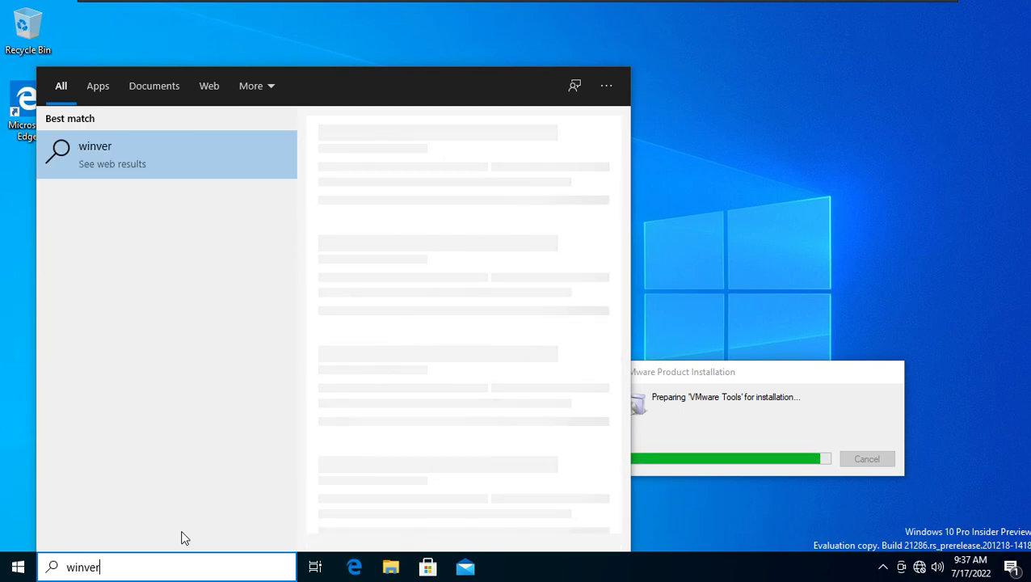
{"action": "key", "text": "Return"}
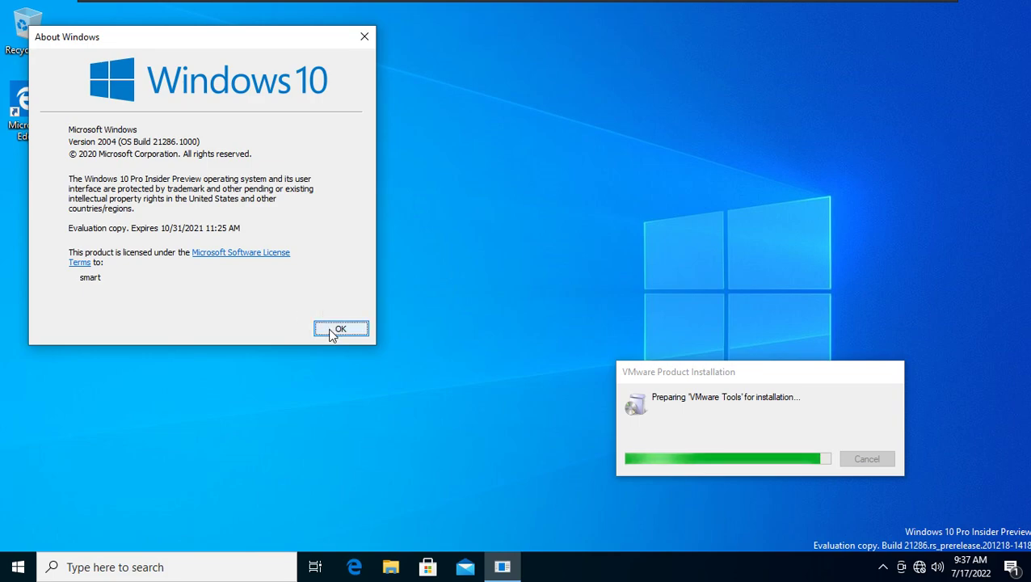
{"action": "left_click", "coordinate": [340, 329]}
Look through the list of installed apps down to the Windows entries and expand the Windows PowerShell folder.
{"action": "left_click", "coordinate": [17, 566]}
{"action": "scroll", "coordinate": [83, 521], "scroll_direction": "down", "scroll_amount": 12}
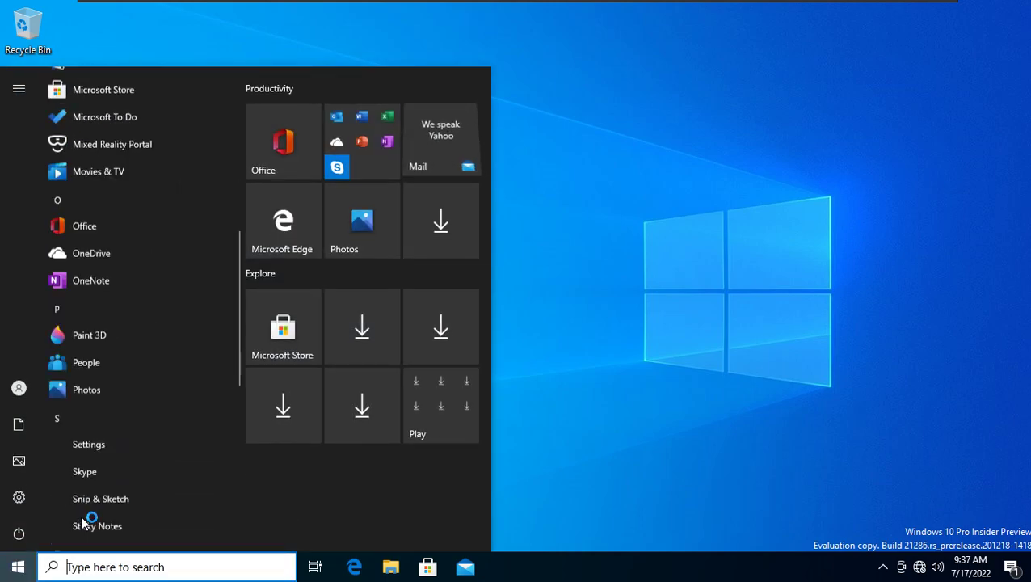
{"action": "left_click", "coordinate": [106, 340]}
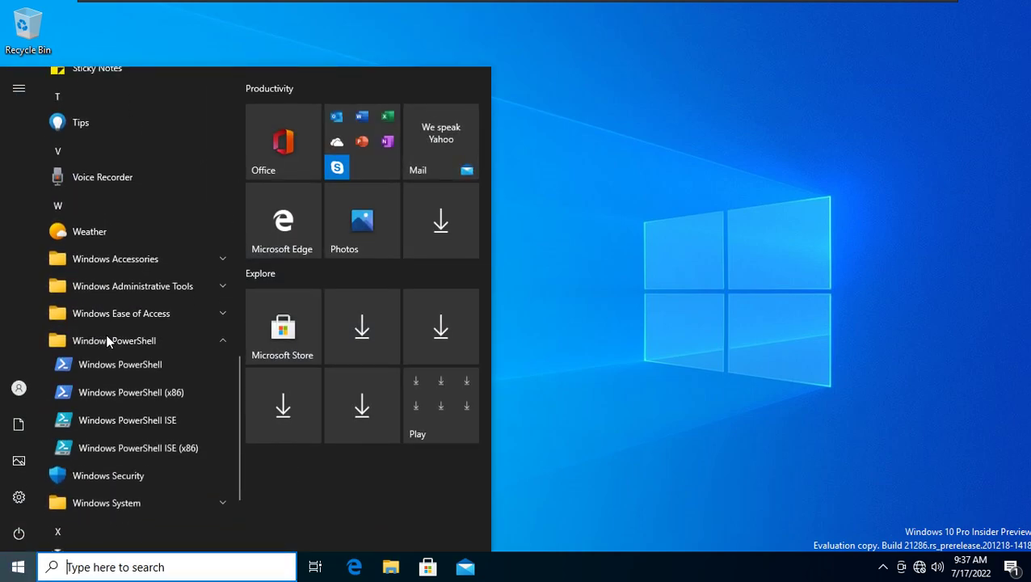
{"action": "scroll", "coordinate": [105, 340], "scroll_direction": "down", "scroll_amount": 2}
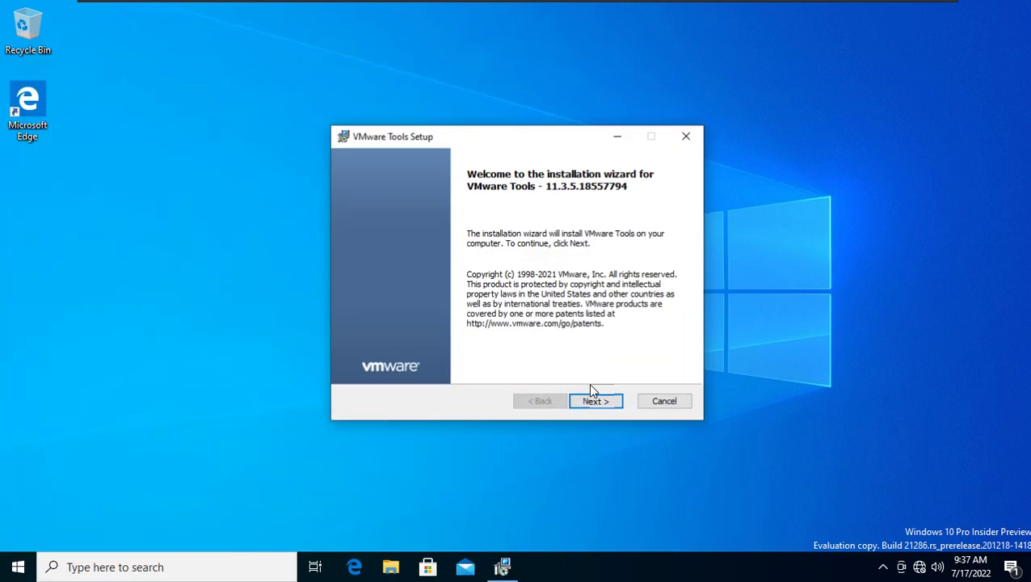
Install VMware Tools with the Typical setup type.
{"action": "left_click", "coordinate": [594, 400]}
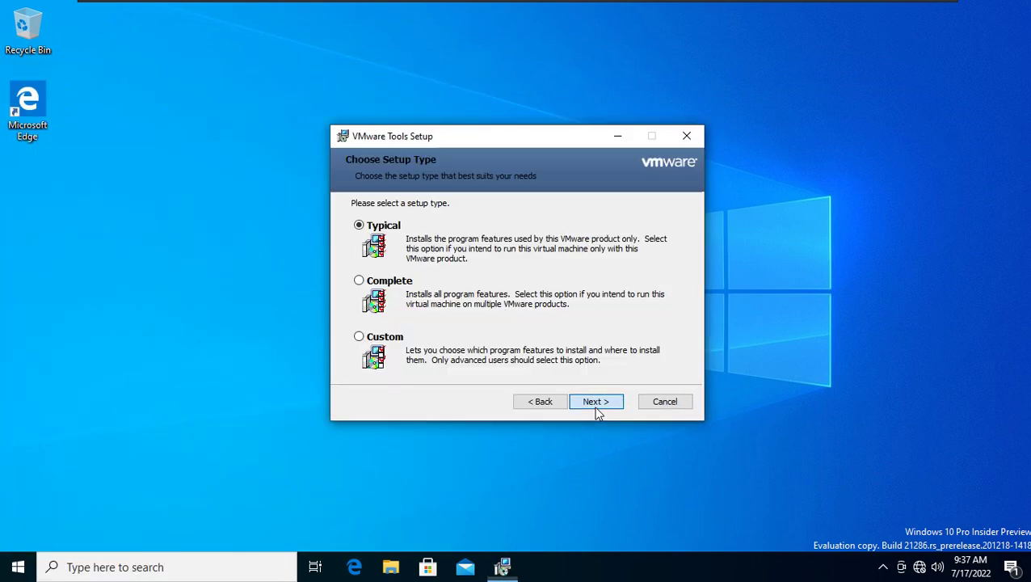
{"action": "left_click", "coordinate": [594, 400]}
{"action": "left_click", "coordinate": [593, 400]}
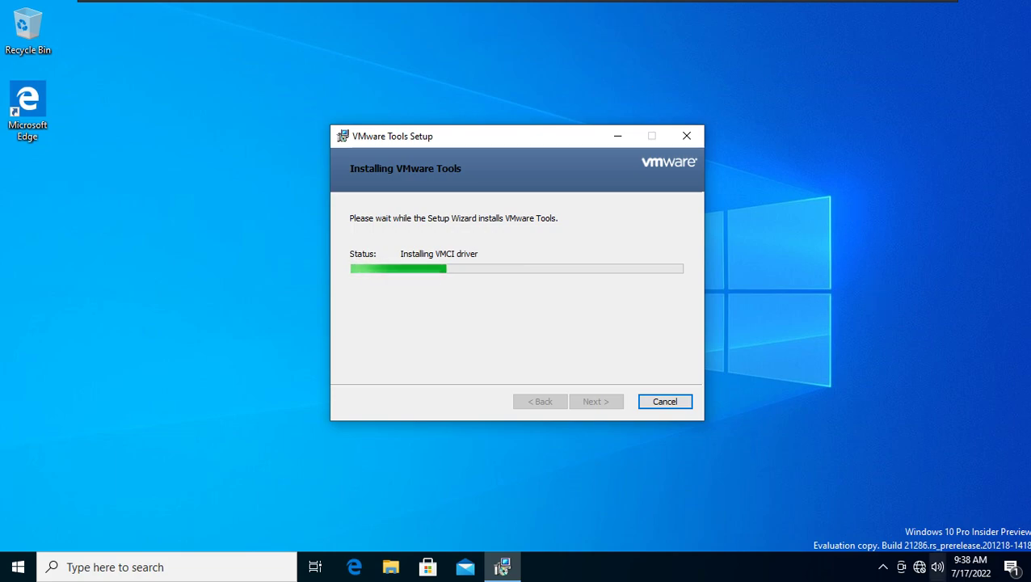
Check the network connections briefly and set the speaker volume to 0.
{"action": "left_click", "coordinate": [920, 567]}
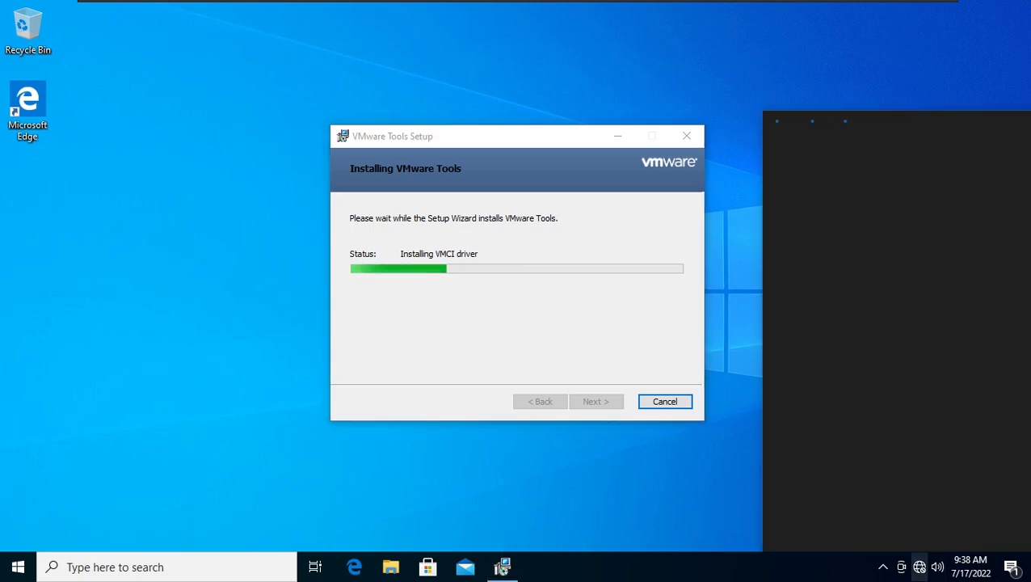
{"action": "left_click", "coordinate": [919, 566]}
{"action": "left_click", "coordinate": [937, 568]}
{"action": "left_click", "coordinate": [812, 531]}
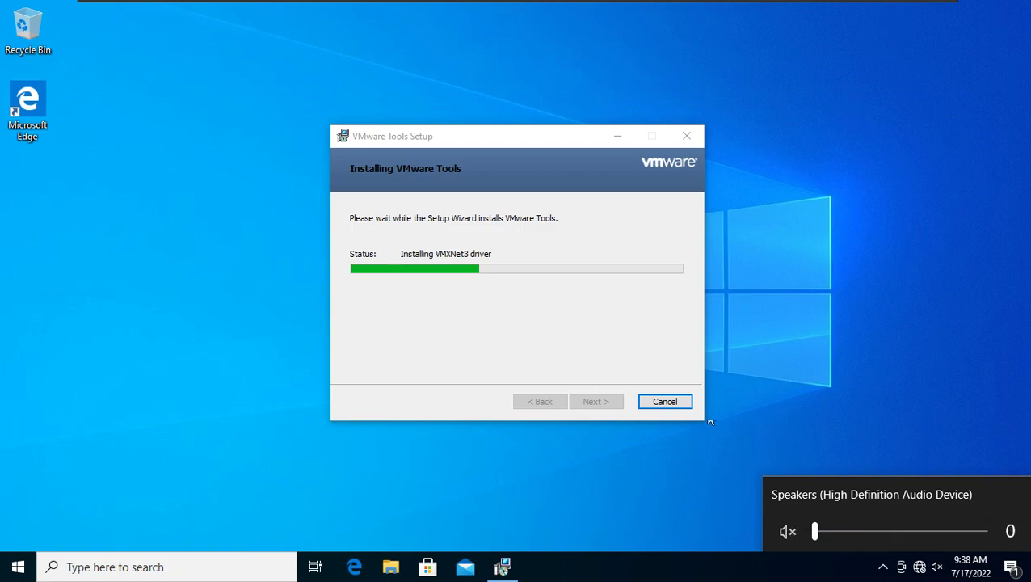
{"action": "left_click", "coordinate": [824, 349]}
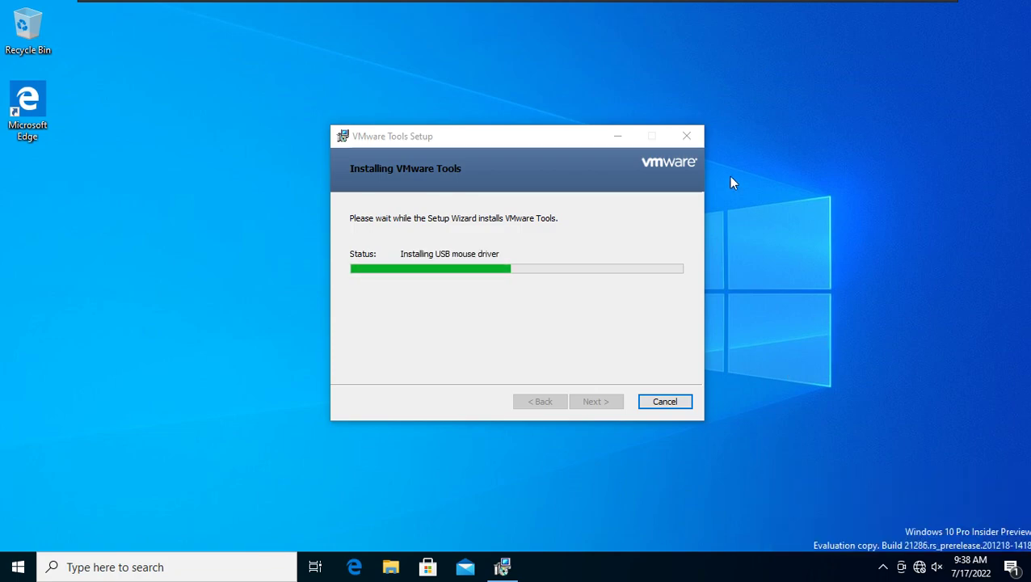
Move the VMware Tools Setup window slightly, open the desktop's personalization settings and look through the Themes, Colors and Lock screen pages.
{"action": "mouse_move", "coordinate": [531, 145]}
{"action": "left_mouse_down"}
{"action": "mouse_move", "coordinate": [570, 167]}
{"action": "mouse_move", "coordinate": [519, 129]}
{"action": "mouse_move", "coordinate": [519, 143]}
{"action": "left_mouse_up"}
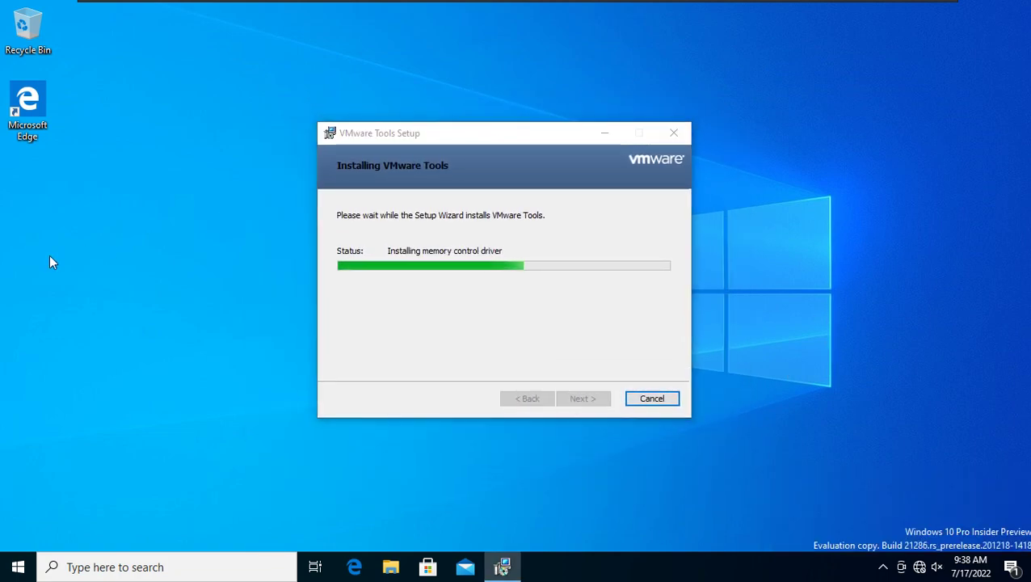
{"action": "right_click", "coordinate": [50, 256]}
{"action": "left_click", "coordinate": [78, 399]}
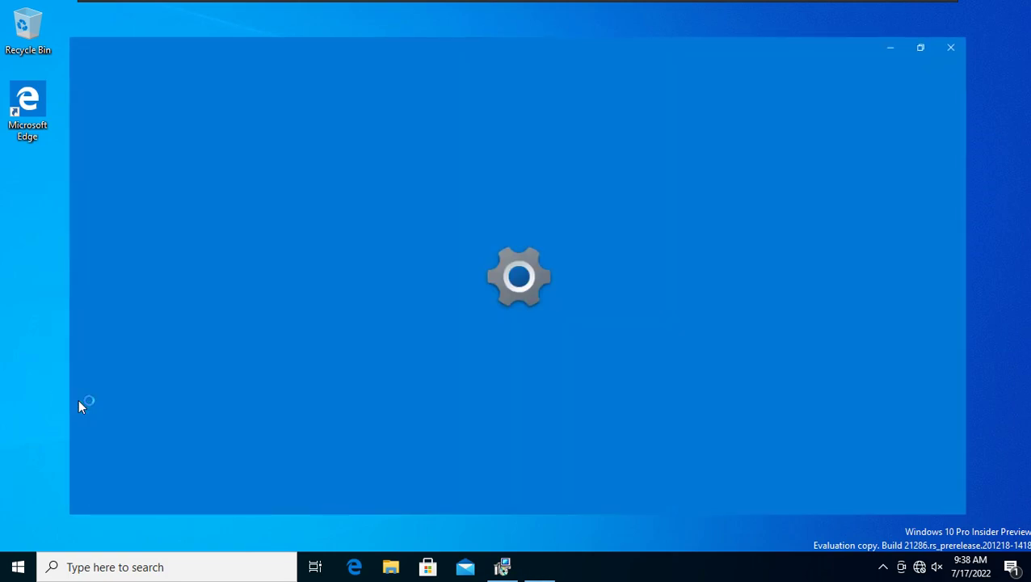
{"action": "left_click", "coordinate": [981, 10]}
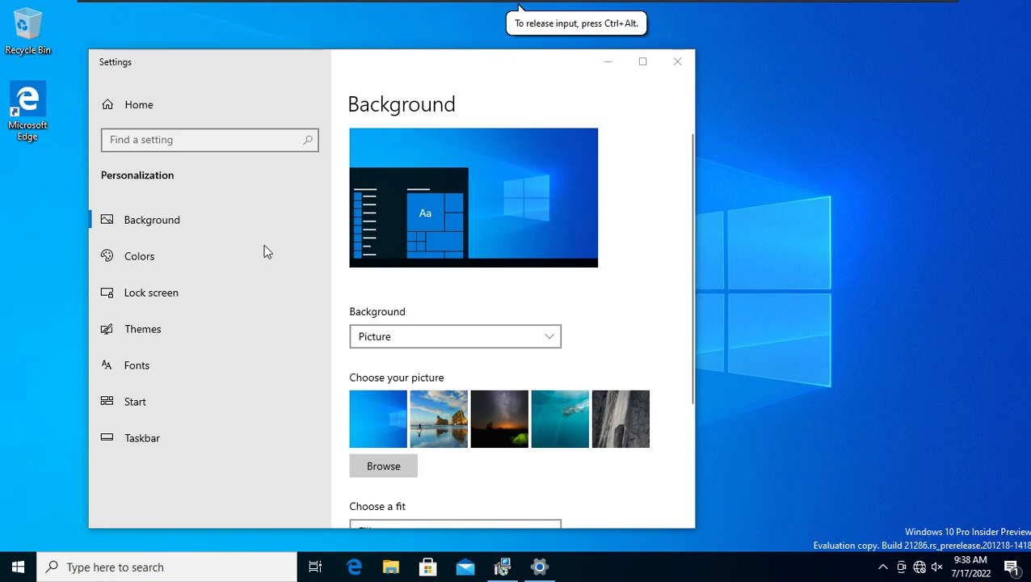
{"action": "left_click", "coordinate": [220, 345]}
{"action": "left_click", "coordinate": [219, 266]}
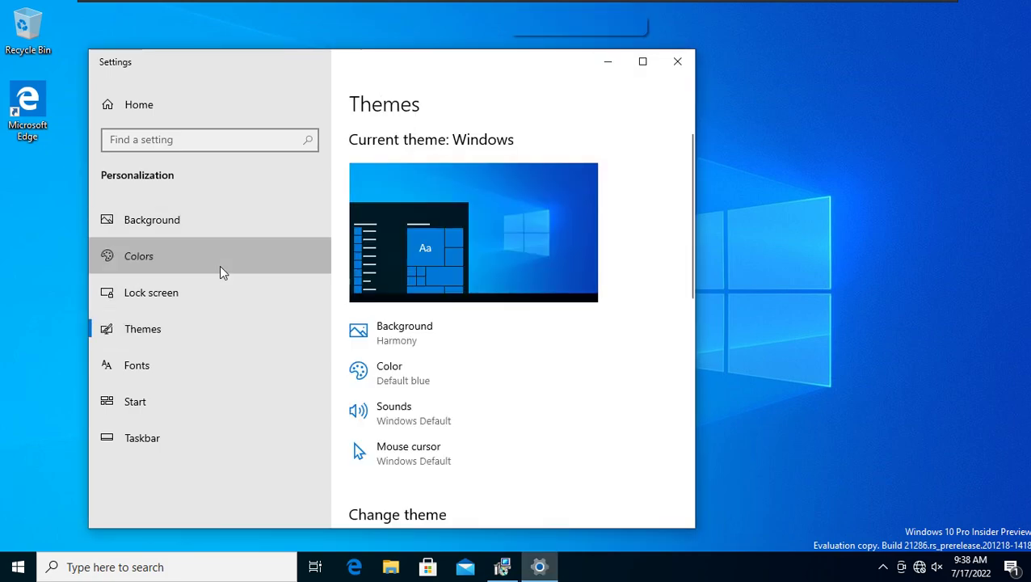
{"action": "scroll", "coordinate": [407, 421], "scroll_direction": "down", "scroll_amount": 3}
{"action": "left_click", "coordinate": [368, 453]}
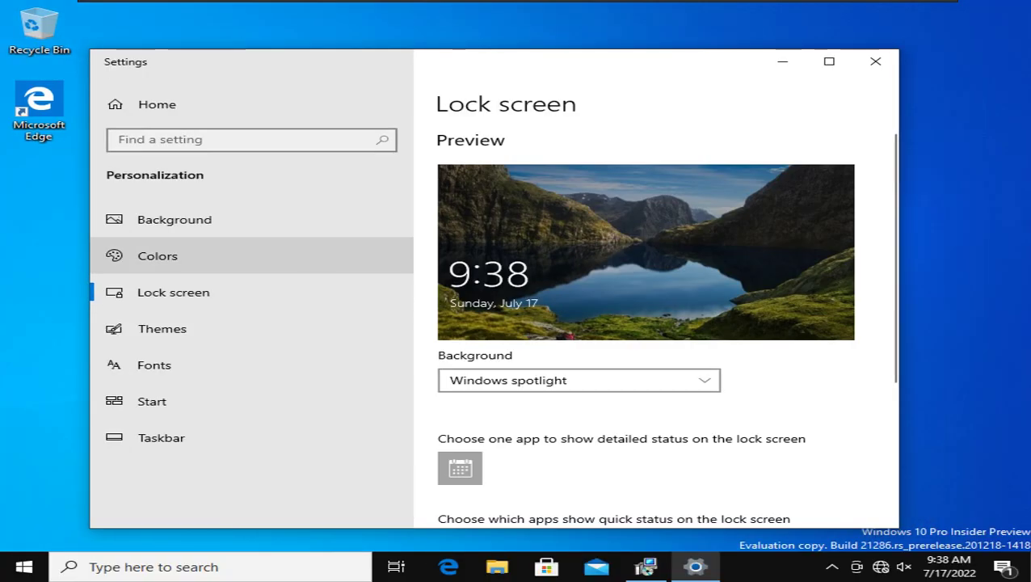
Enable the Computer desktop icon in the theme-related desktop icon settings and apply the change.
{"action": "left_click", "coordinate": [268, 332]}
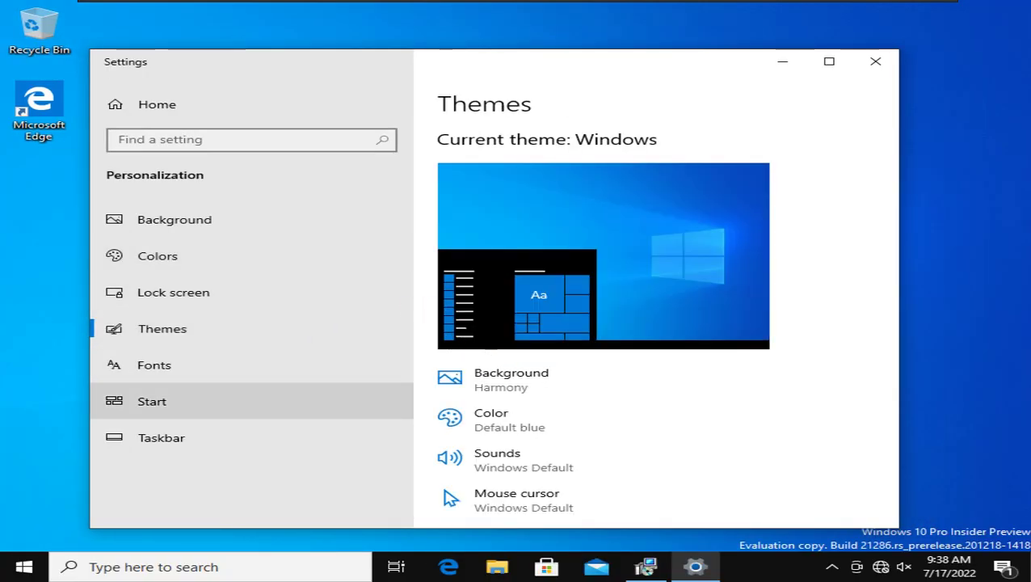
{"action": "scroll", "coordinate": [494, 384], "scroll_direction": "down", "scroll_amount": 10}
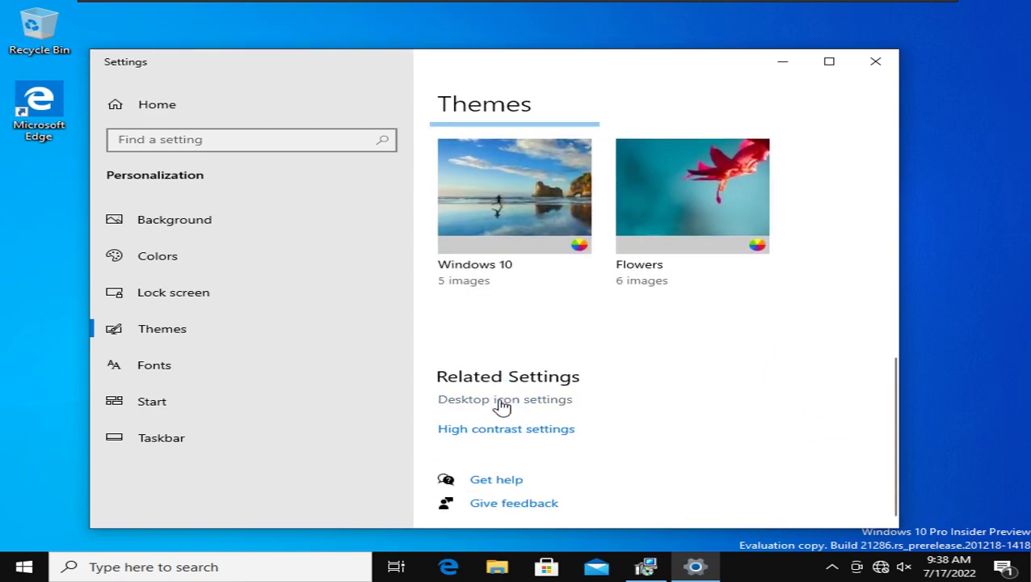
{"action": "left_click", "coordinate": [499, 401]}
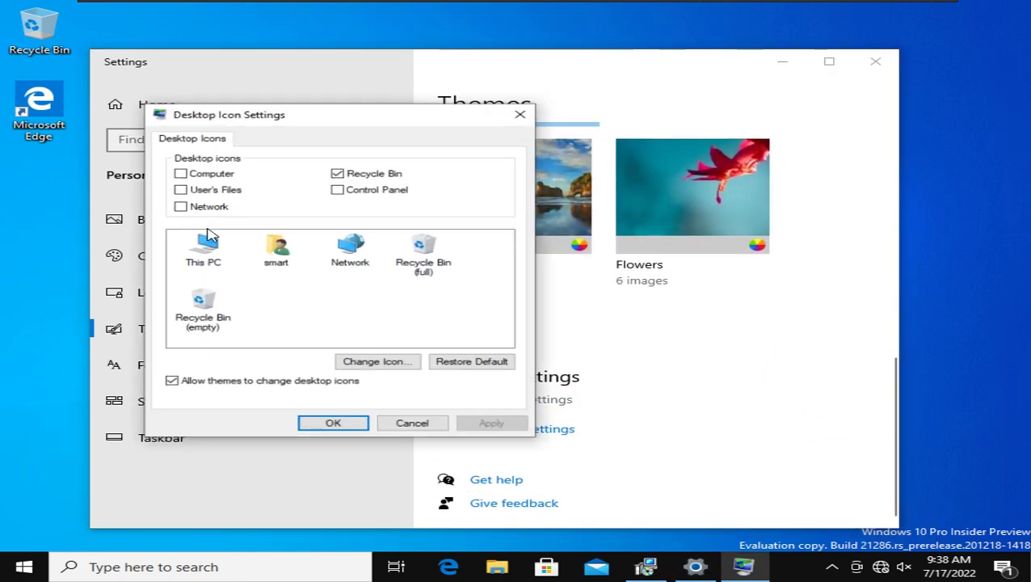
{"action": "left_click", "coordinate": [211, 170]}
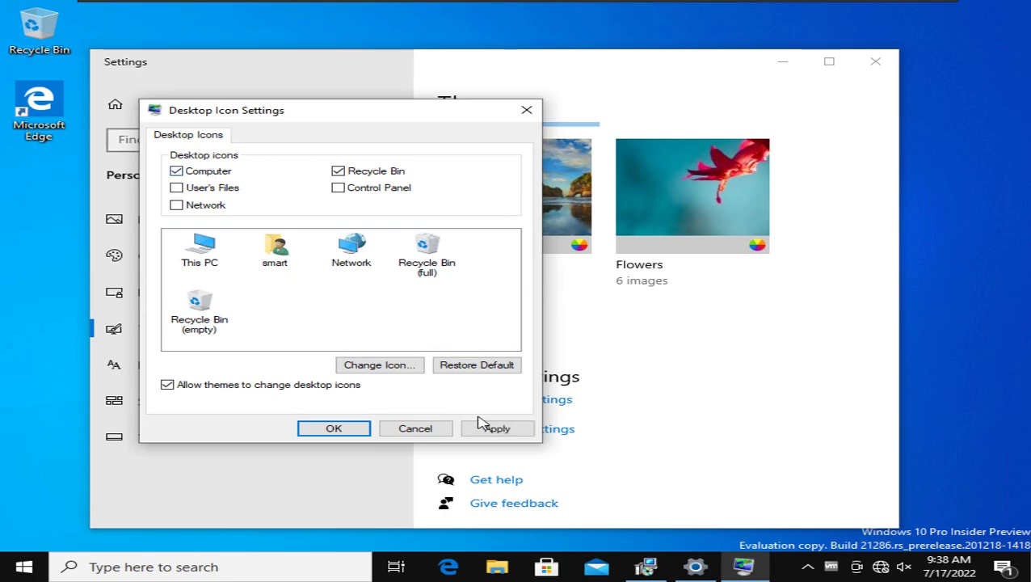
{"action": "left_click", "coordinate": [497, 428]}
{"action": "left_click", "coordinate": [342, 429]}
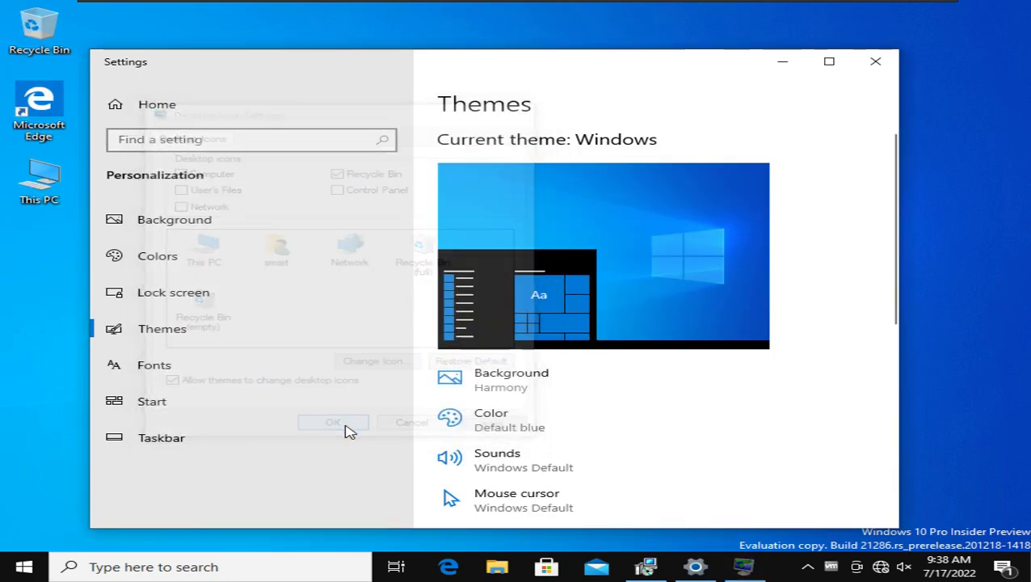
Rearrange the desktop icons in the order This PC, Recycle Bin, Microsoft Edge, and close Settings.
{"action": "left_click_drag", "start_coordinate": [38, 181], "coordinate": [92, 28]}
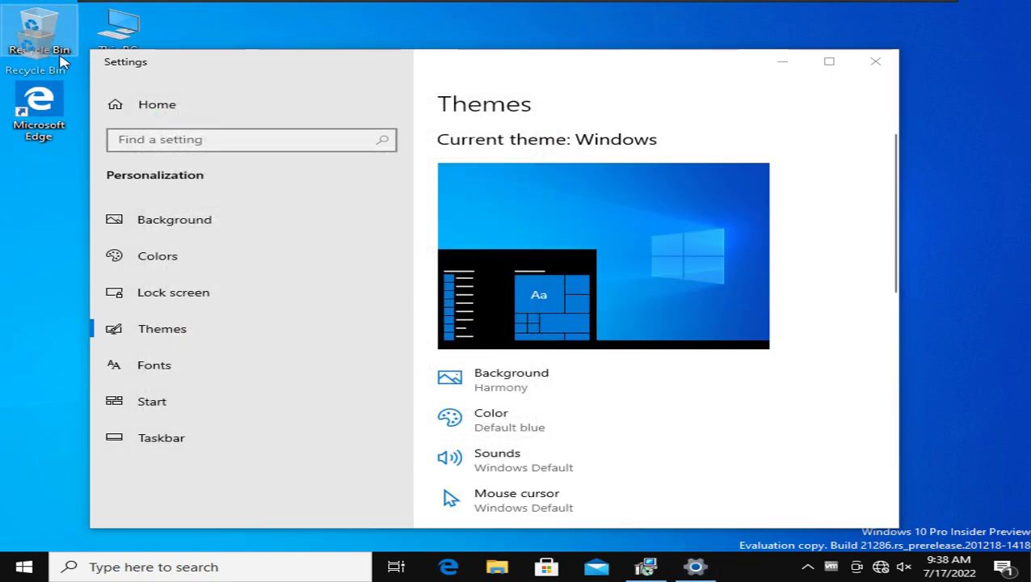
{"action": "left_click_drag", "start_coordinate": [31, 50], "coordinate": [37, 184]}
{"action": "left_click_drag", "start_coordinate": [118, 32], "coordinate": [39, 34]}
{"action": "left_click_drag", "start_coordinate": [39, 109], "coordinate": [36, 242]}
{"action": "left_click_drag", "start_coordinate": [38, 178], "coordinate": [39, 105]}
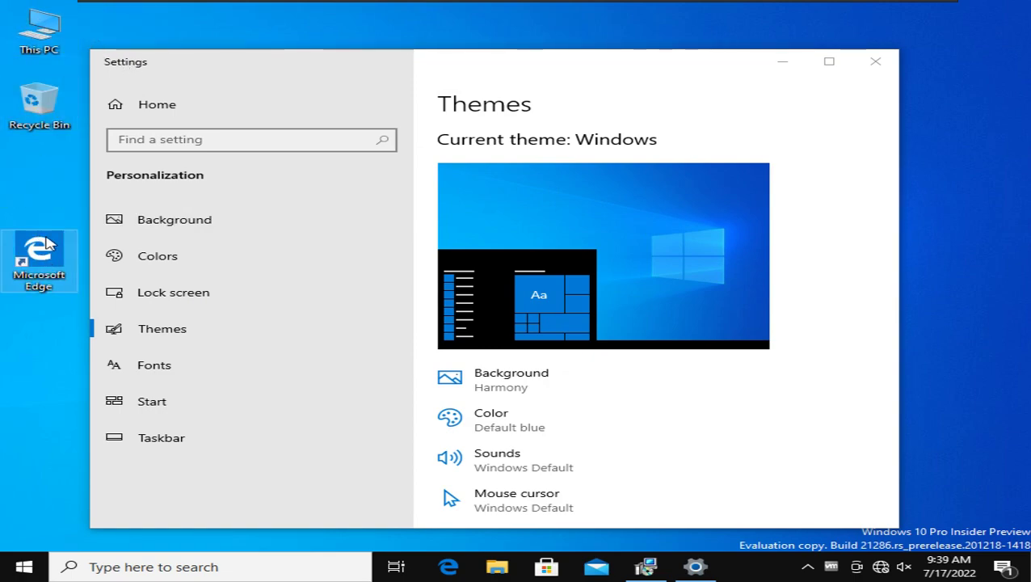
{"action": "left_click_drag", "start_coordinate": [35, 251], "coordinate": [39, 185]}
{"action": "left_click", "coordinate": [875, 65]}
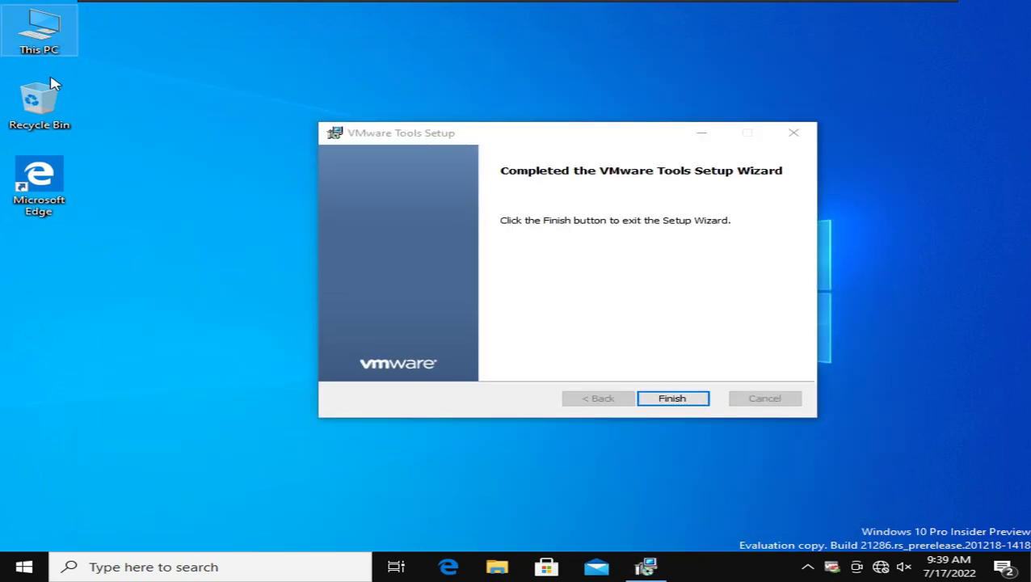
View the folders and drives in This PC, open its properties, and close the File Explorer window.
{"action": "right_click", "coordinate": [41, 29]}
{"action": "left_click", "coordinate": [60, 38]}
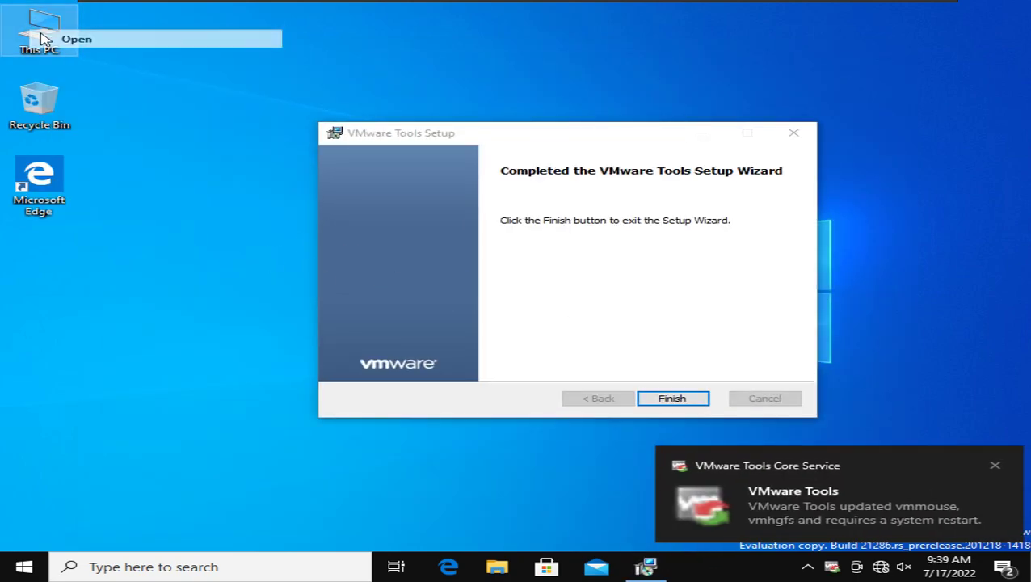
{"action": "right_click", "coordinate": [36, 35]}
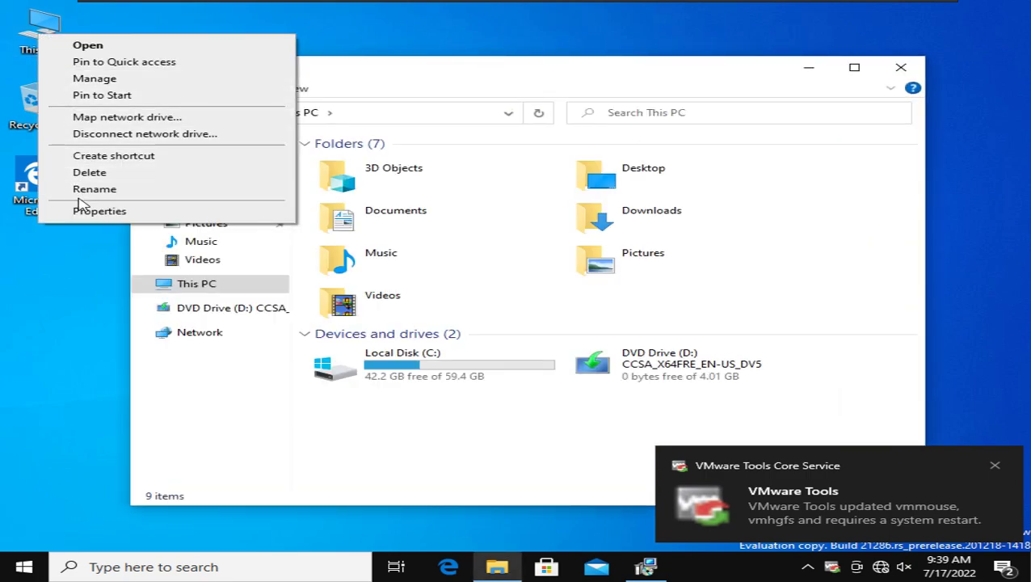
{"action": "left_click", "coordinate": [51, 209]}
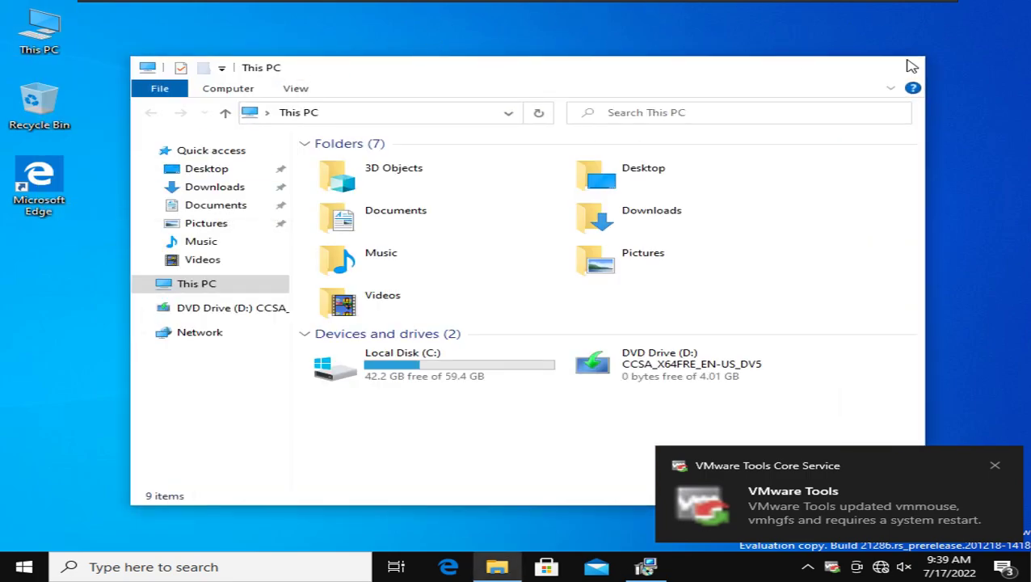
{"action": "left_click", "coordinate": [901, 67]}
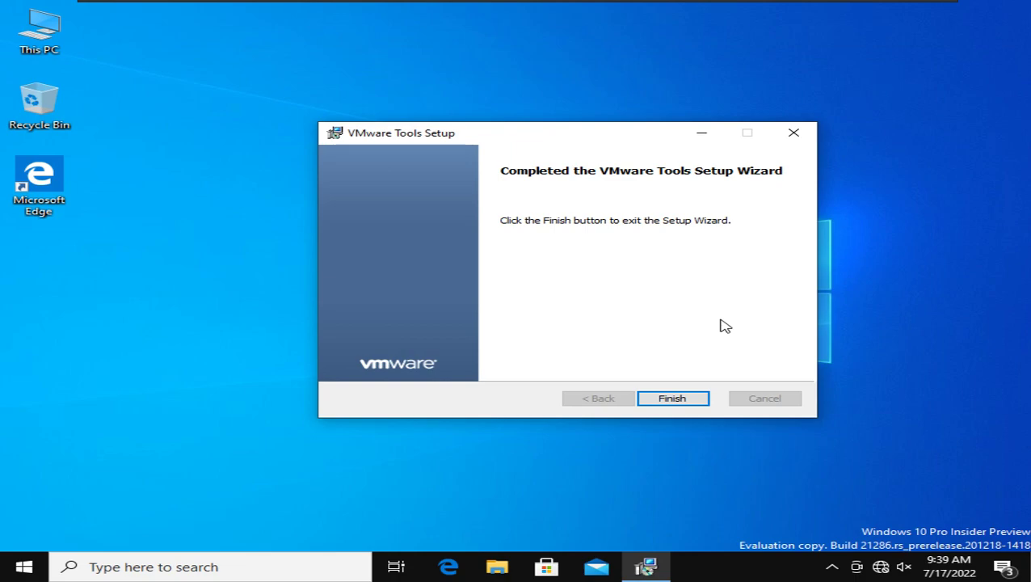
Maximize Settings, review the device and Windows specifications on the About page, and close Settings.
{"action": "left_click", "coordinate": [660, 397]}
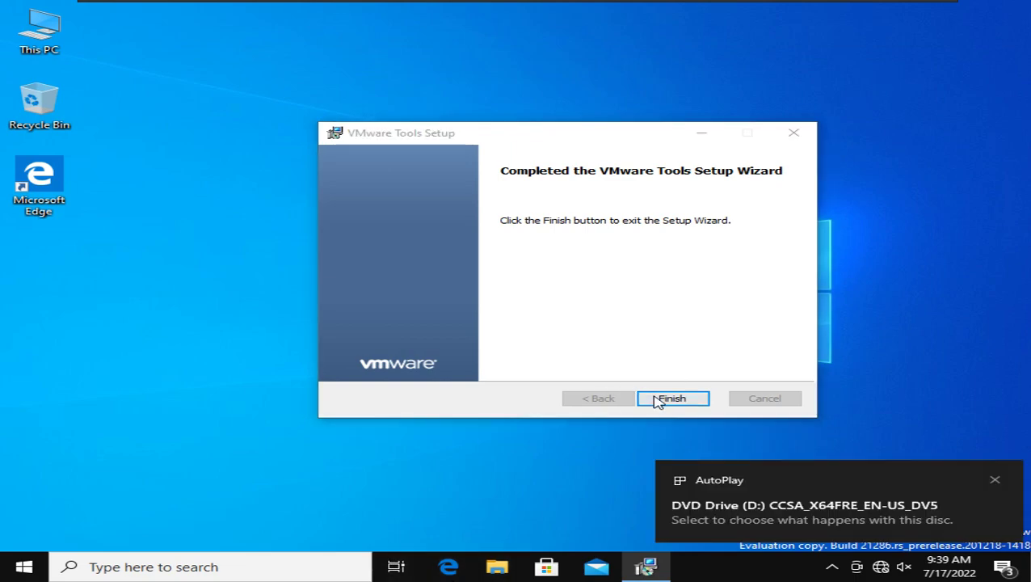
{"action": "left_click", "coordinate": [828, 61]}
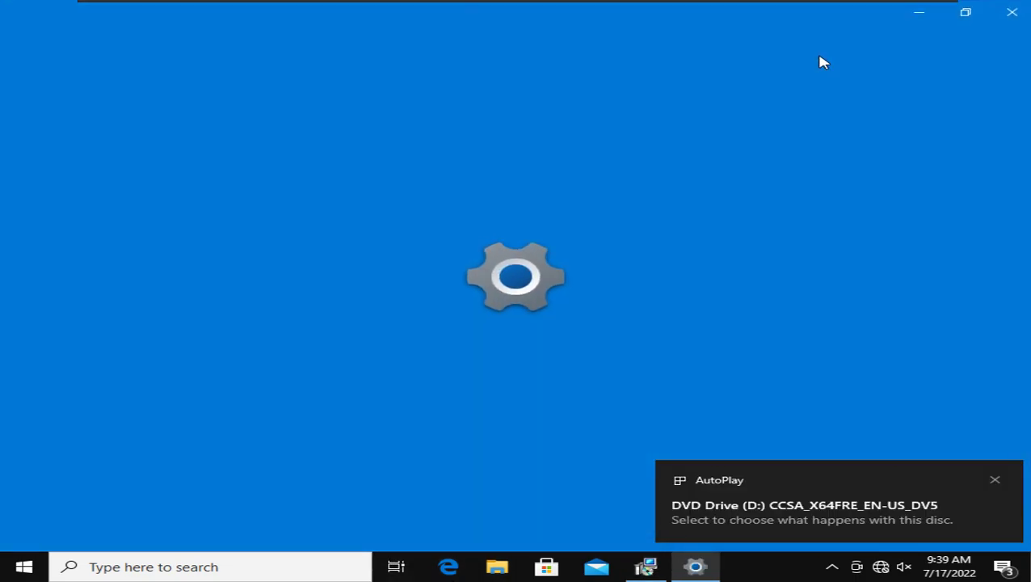
{"action": "scroll", "coordinate": [849, 179], "scroll_direction": "down", "scroll_amount": 5}
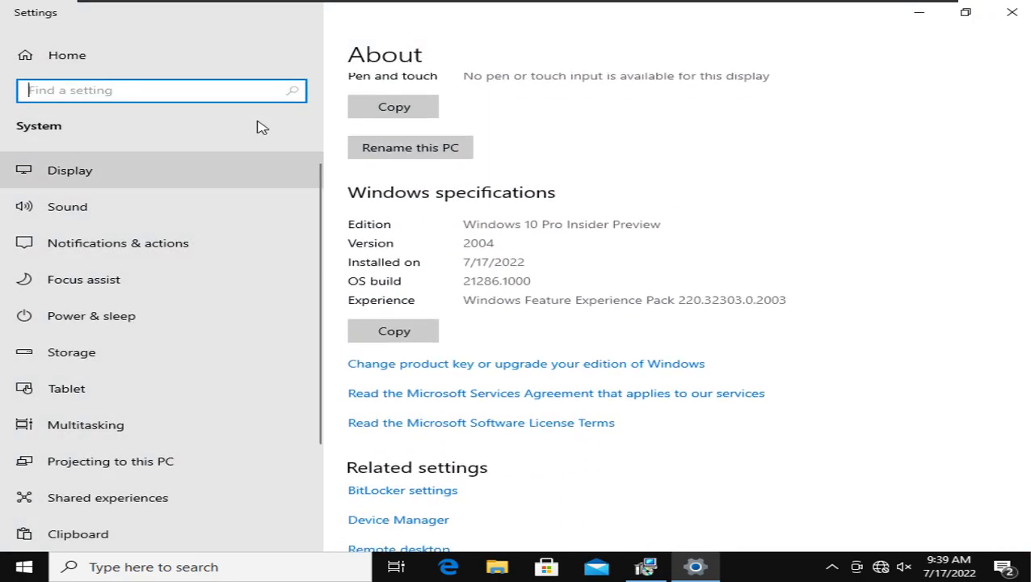
{"action": "scroll", "coordinate": [544, 261], "scroll_direction": "up", "scroll_amount": 3}
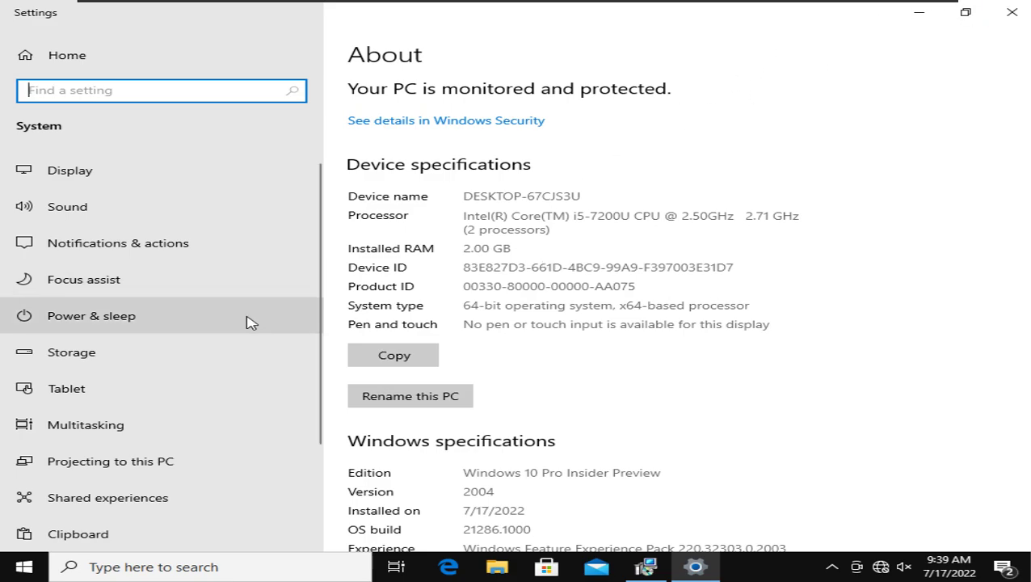
{"action": "mouse_move", "coordinate": [942, 6]}
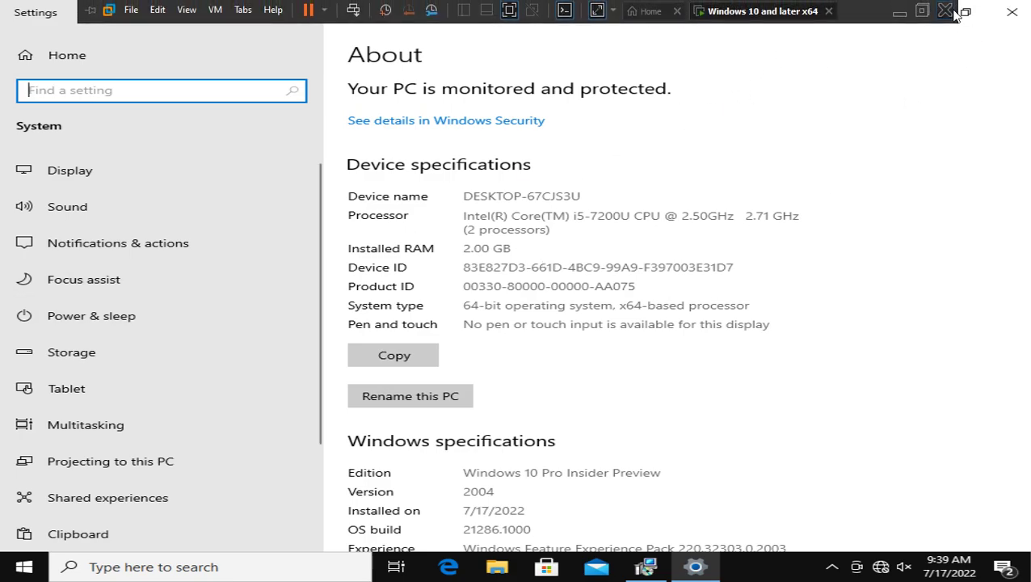
{"action": "left_click", "coordinate": [993, 14]}
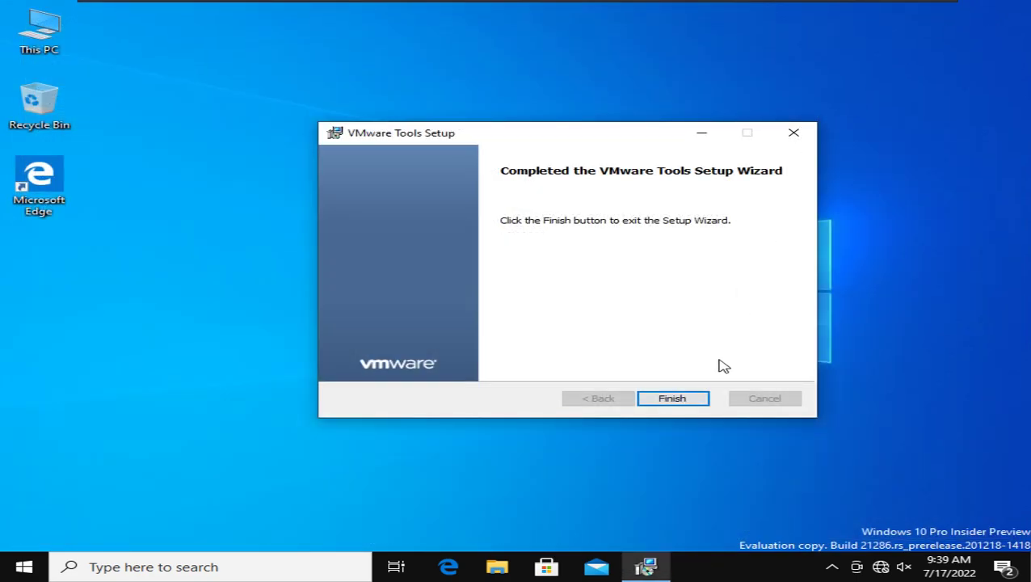
Finish and exit the completed VMware Tools Setup wizard.
{"action": "left_click", "coordinate": [690, 397]}
{"action": "left_click", "coordinate": [457, 322]}
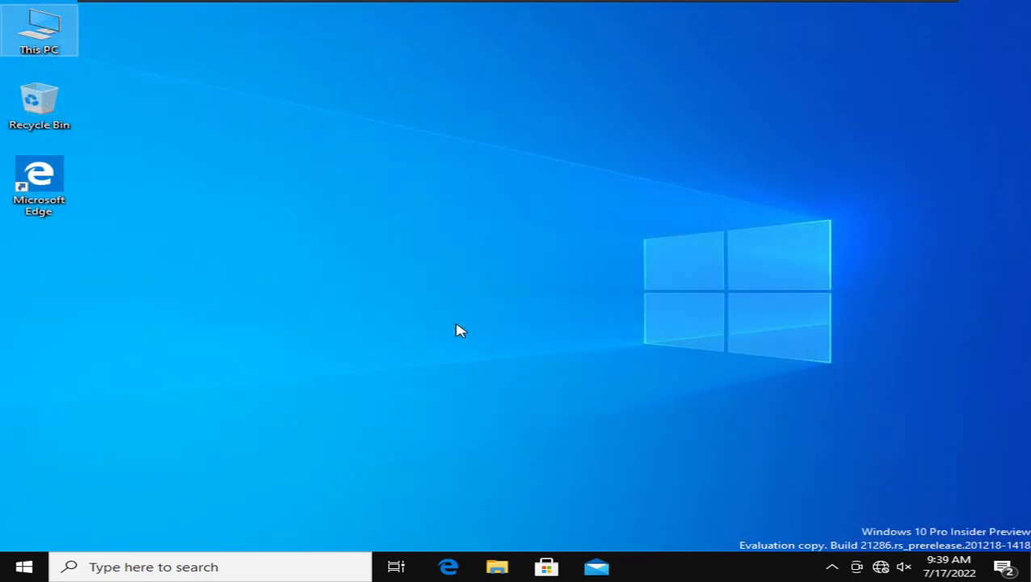